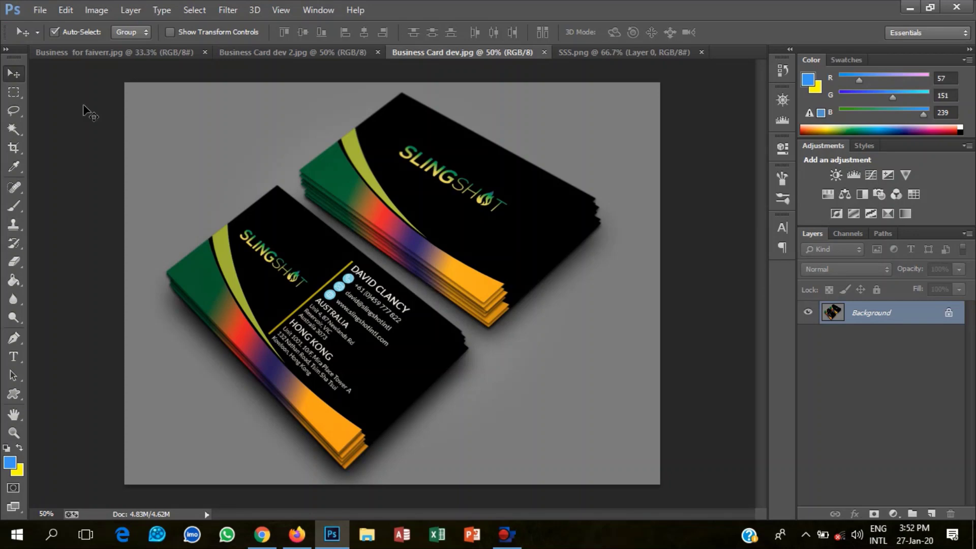
Step: Browse the green NationalGate and SlingShot business card mockup tabs
left_click(119, 57)
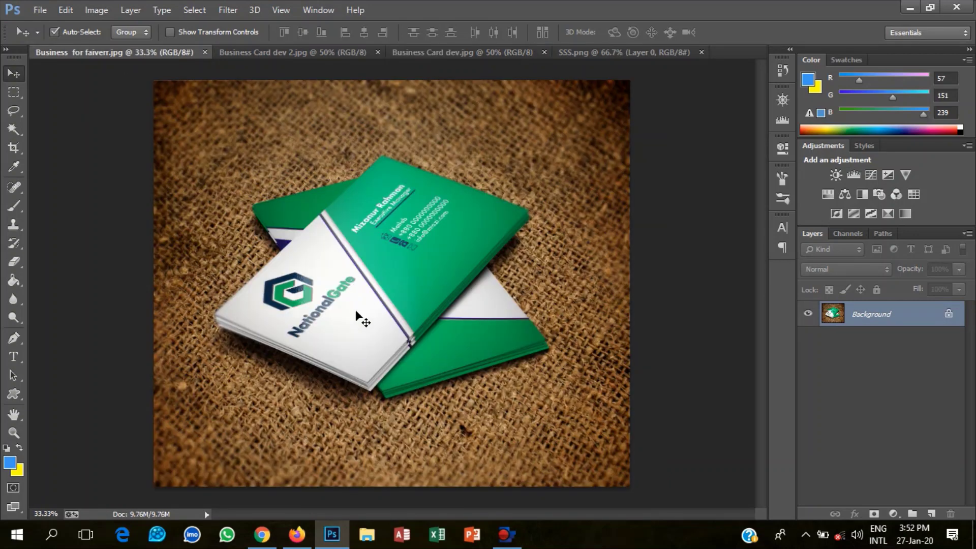
left_click(329, 58)
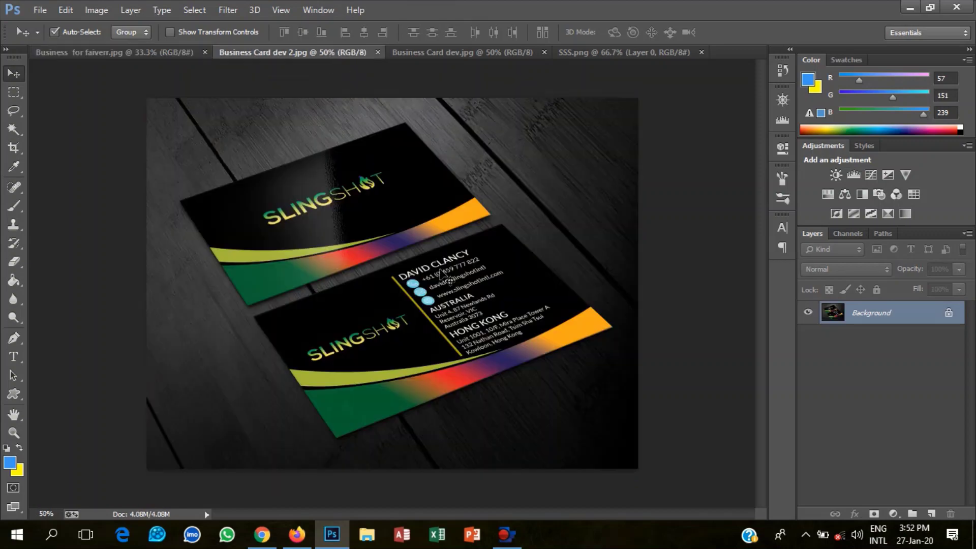
left_click(478, 53)
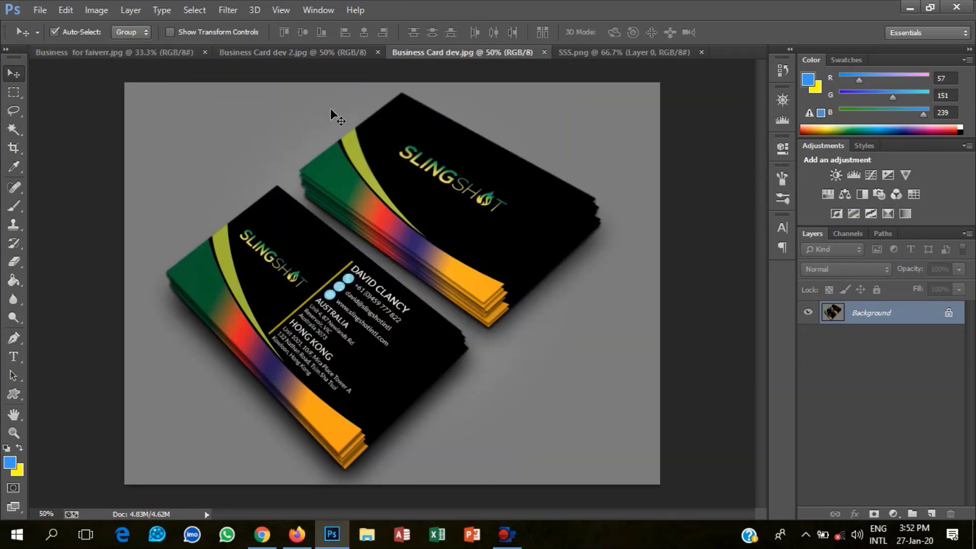
left_click(138, 54)
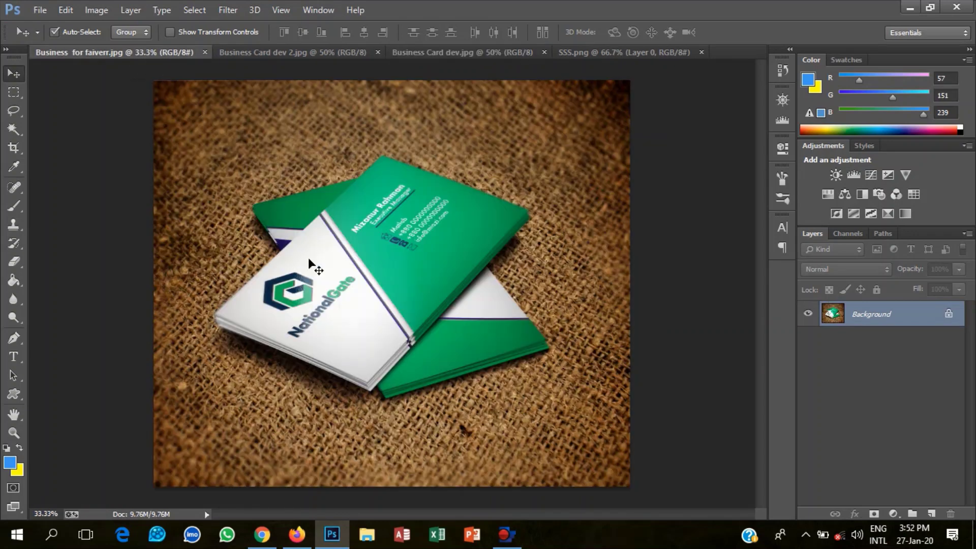
left_click(325, 49)
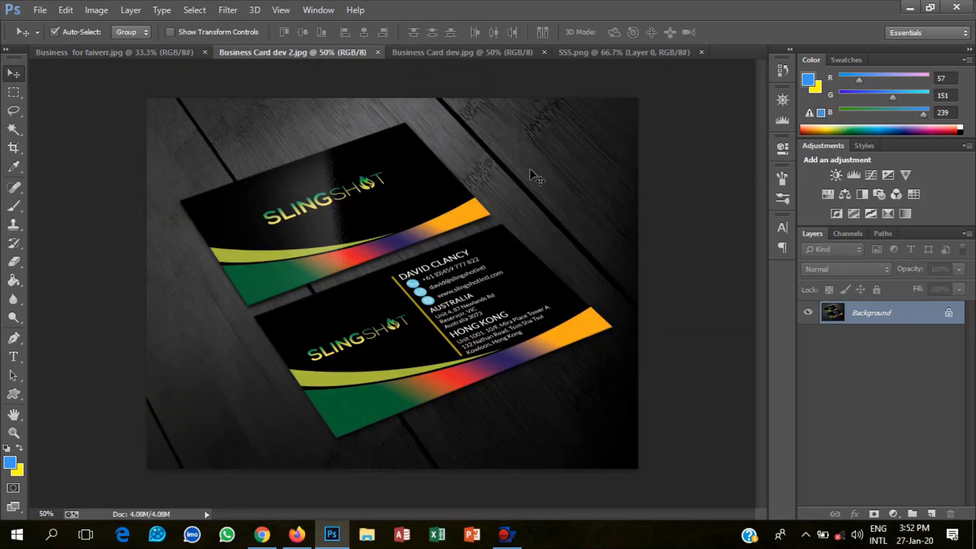
left_click(463, 53)
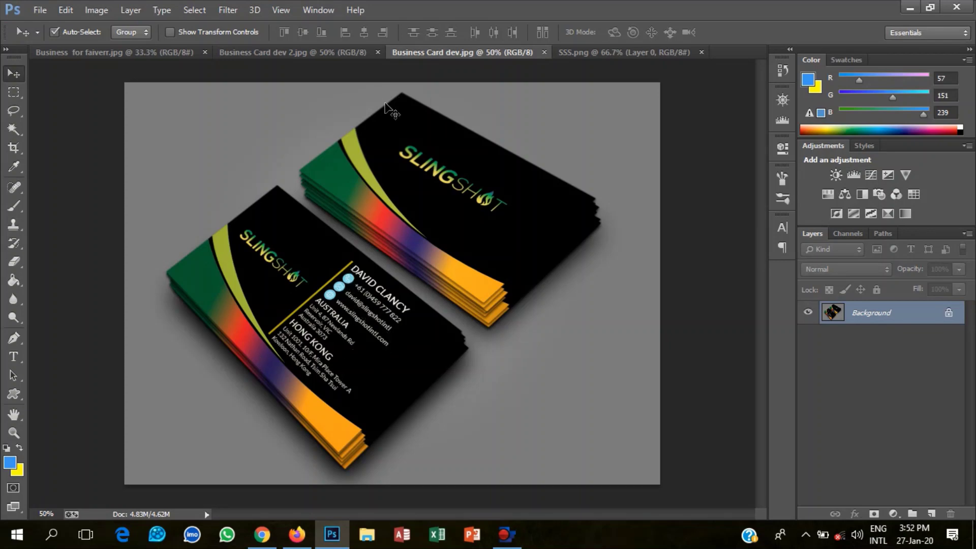
Step: Switch back through the mockups to the SSS.png bleed guide sheet
left_click(334, 53)
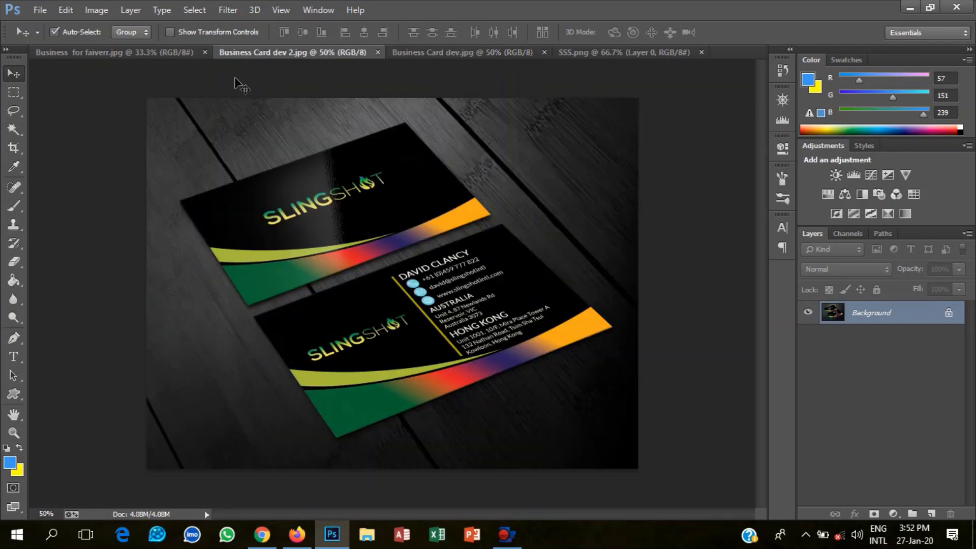
left_click(183, 54)
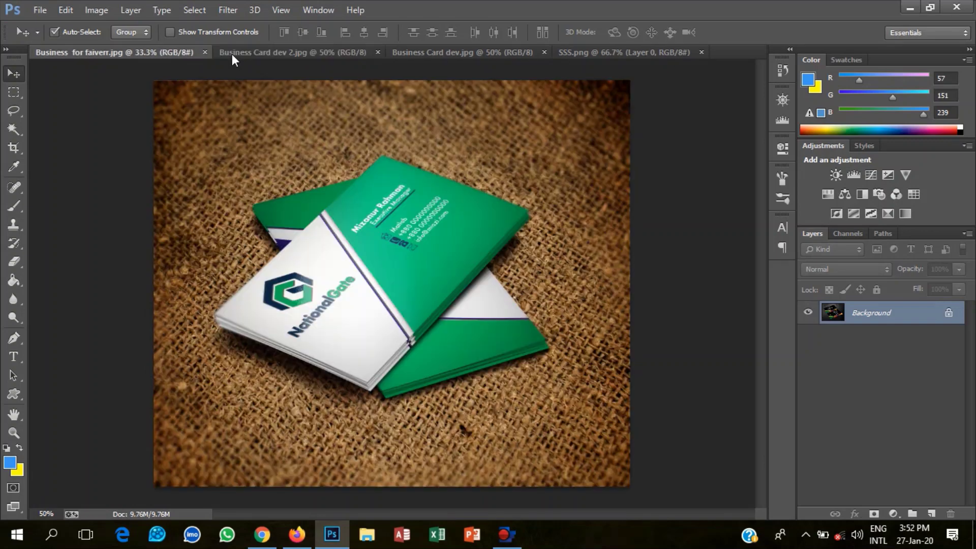
left_click(609, 53)
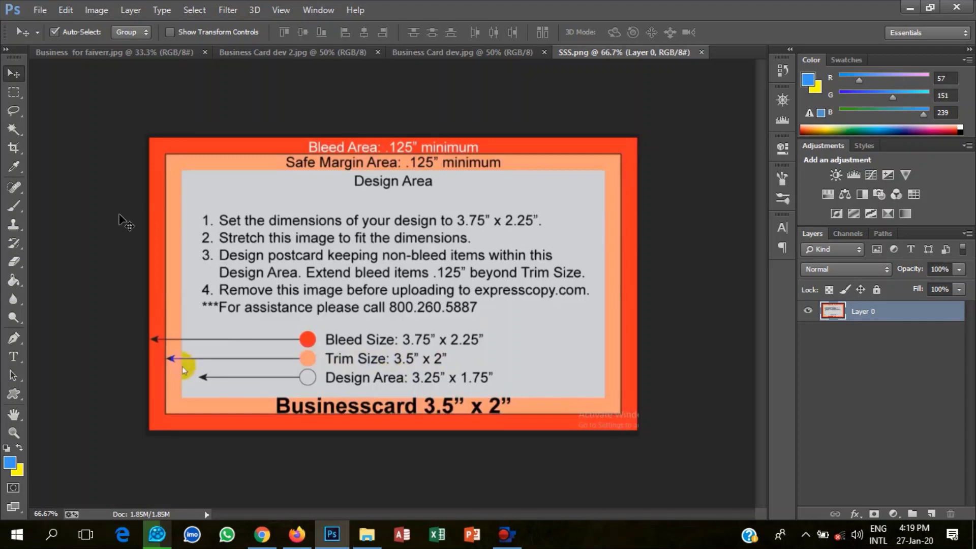
Step: Start a new document named 'business card template', 3.5 inches wide by 2 inches high
left_click(34, 11)
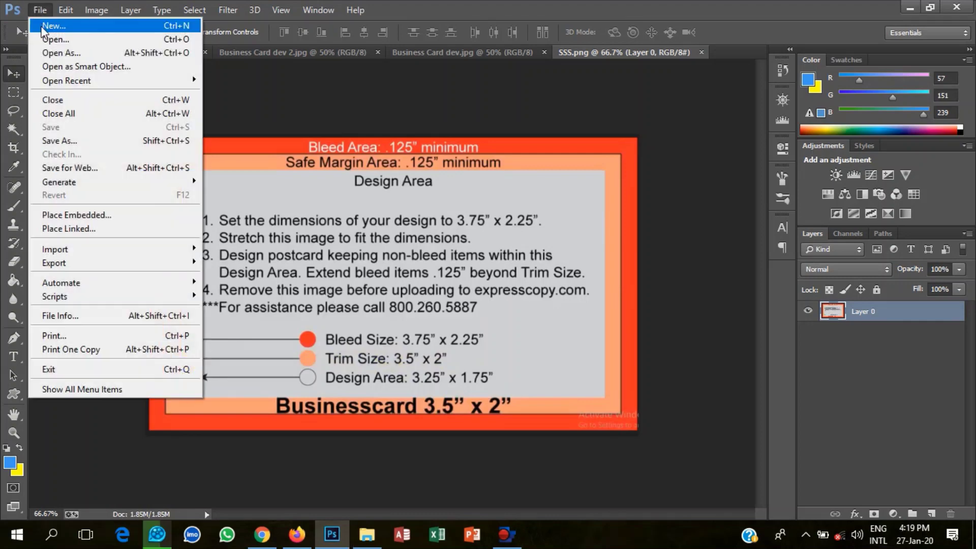
left_click(42, 19)
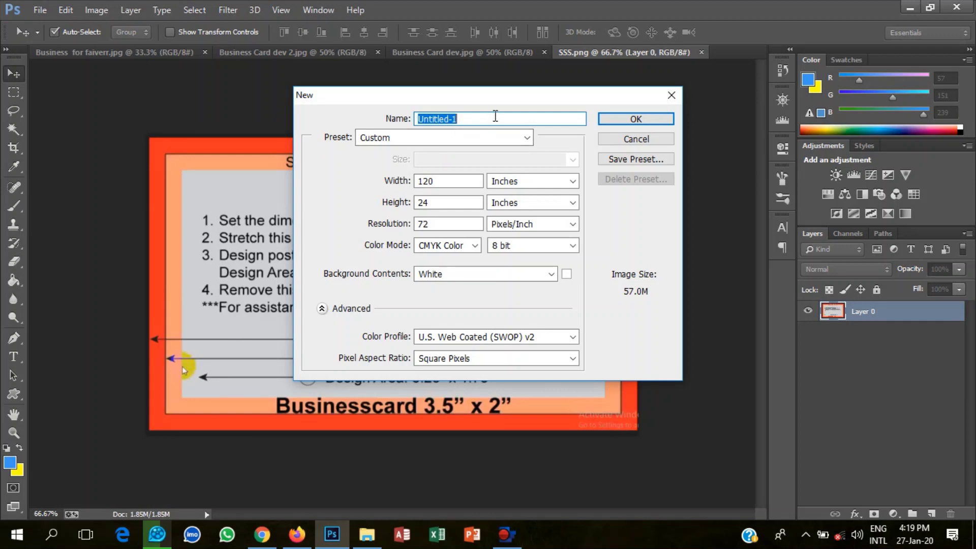
type("business card template")
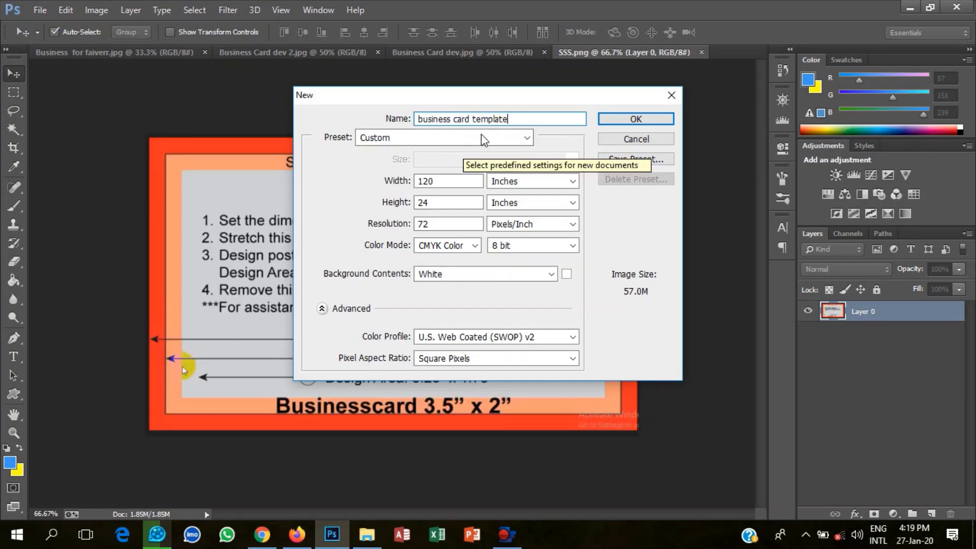
left_click(476, 181)
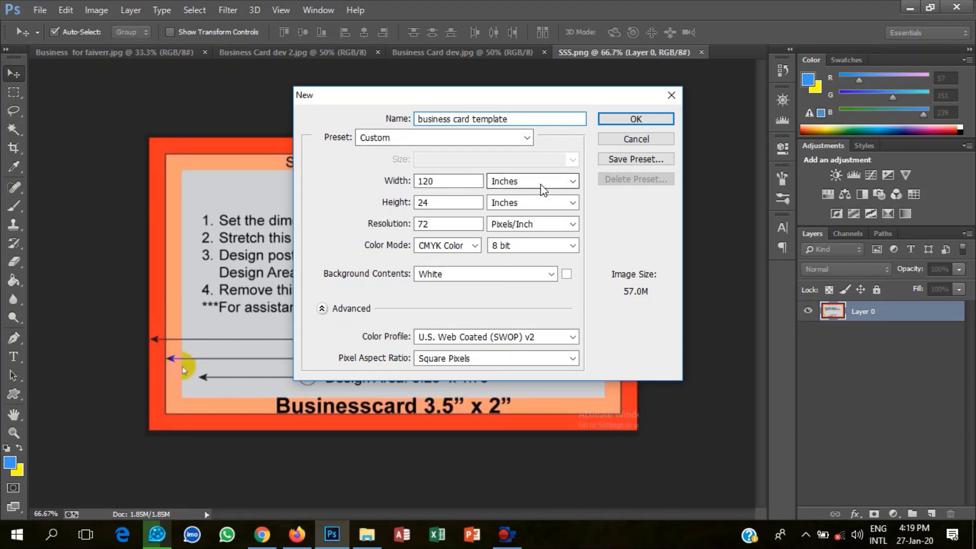
left_click(464, 180)
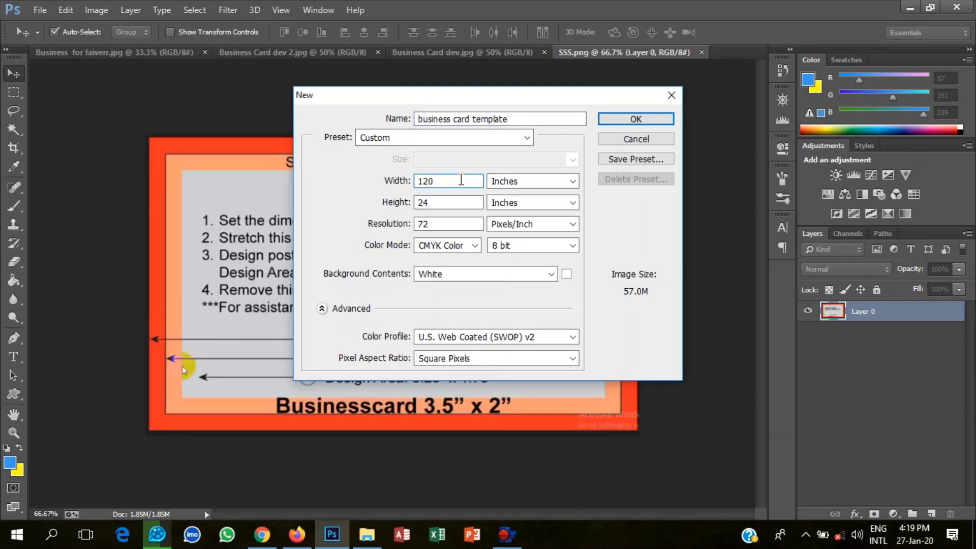
key("BackSpace")
key("BackSpace")
key("BackSpace")
type("3")
type(".5")
left_click(450, 202)
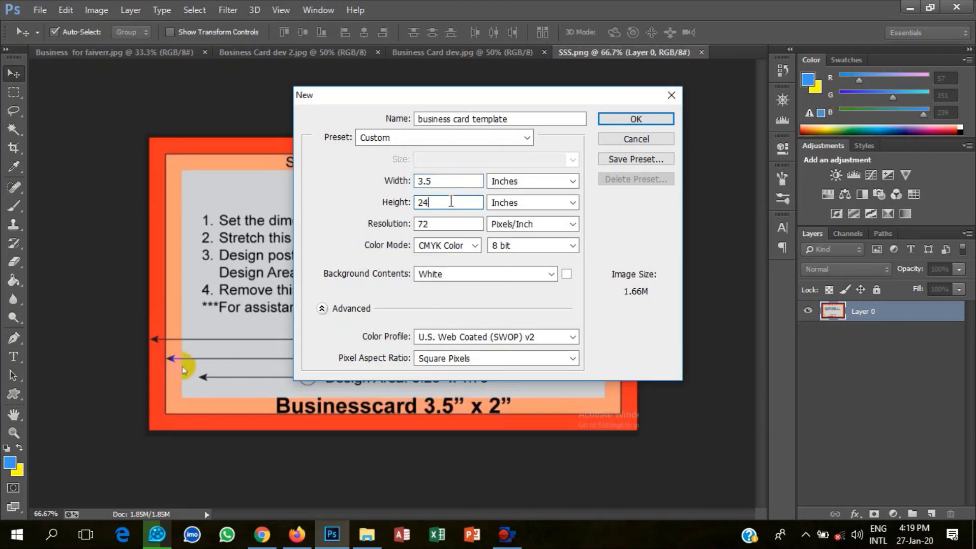
key("BackSpace")
key("BackSpace")
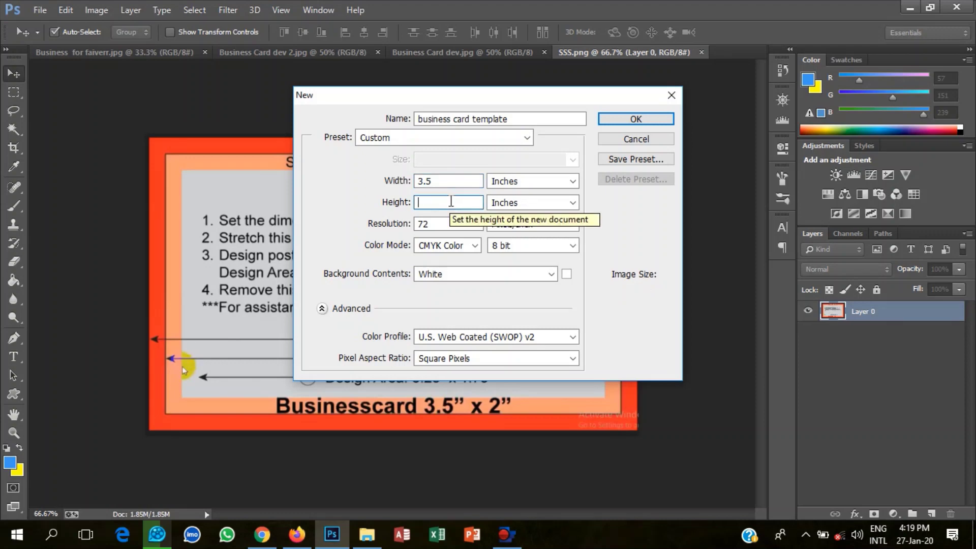
type("2")
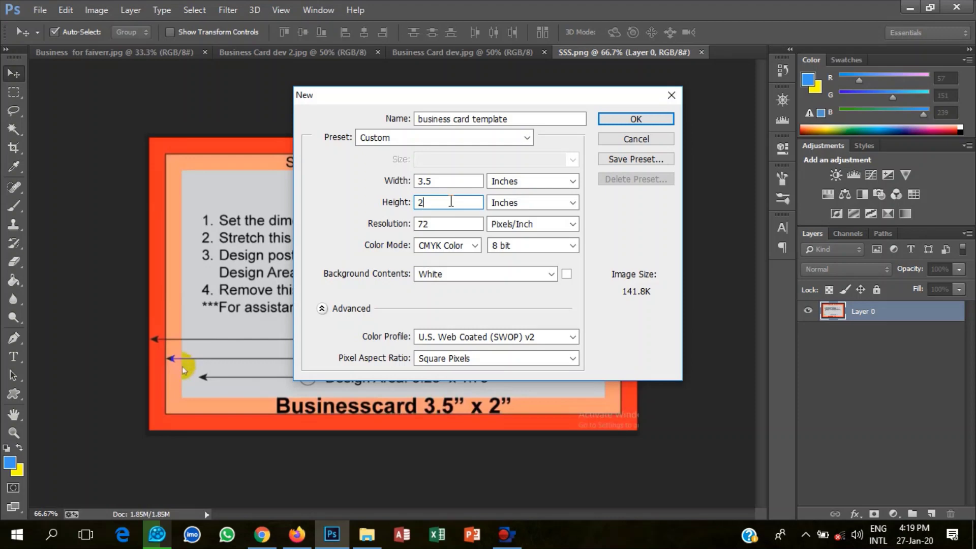
mouse_move(454, 103)
left_mouse_down()
mouse_move(647, 93)
mouse_move(652, 74)
left_mouse_up()
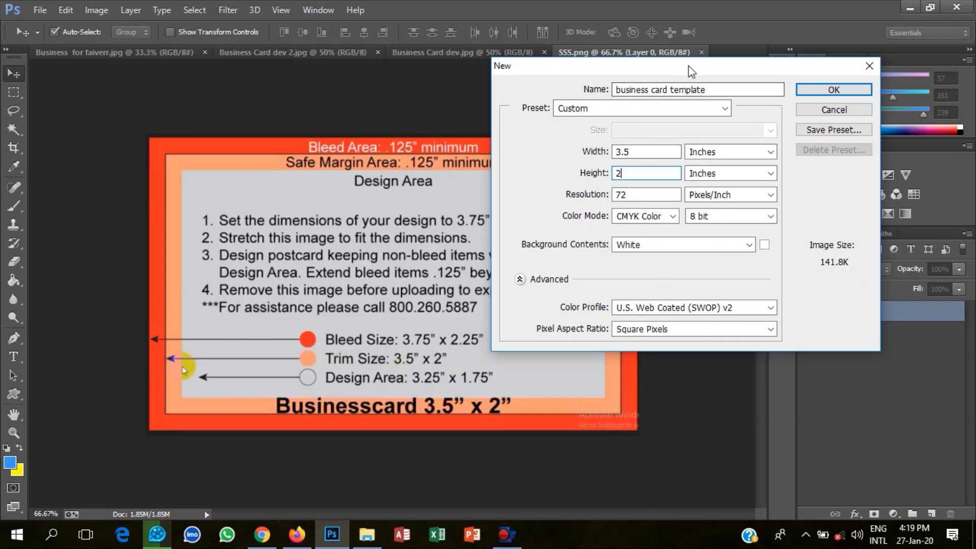
Step: Set resolution to 300 pixels/inch, keep CMYK Color, and create the document
mouse_move(688, 66)
left_mouse_down()
mouse_move(459, 77)
mouse_move(419, 89)
left_mouse_up()
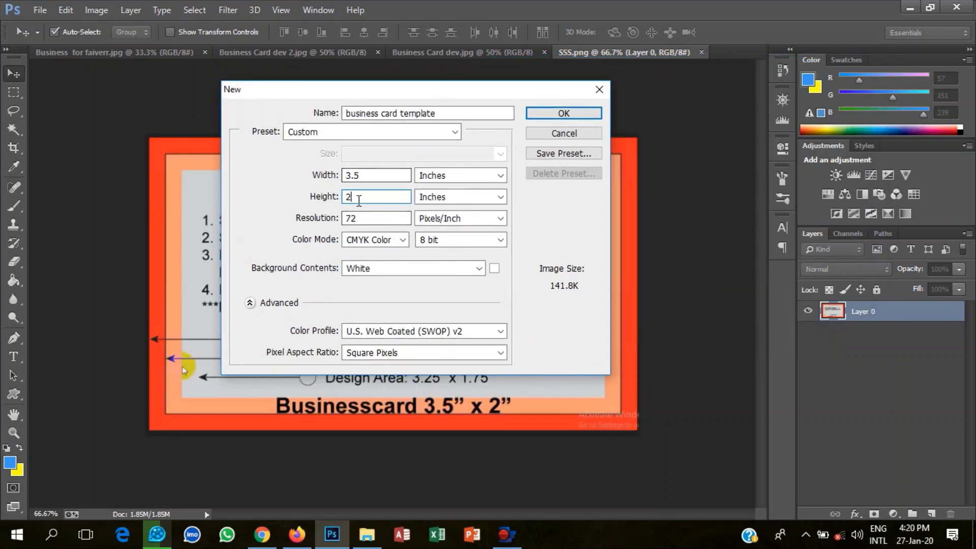
left_click(380, 222)
key("BackSpace")
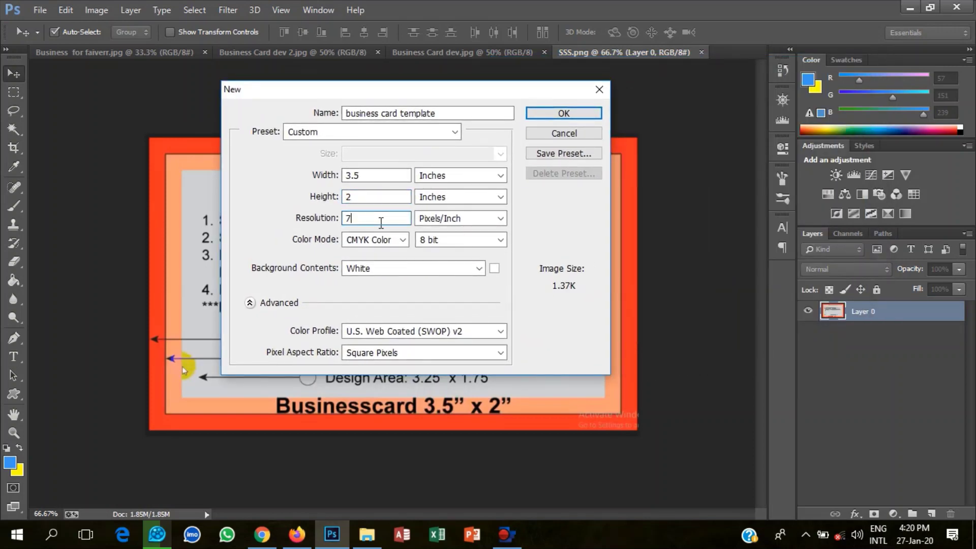
key("BackSpace")
type("300")
left_click(390, 242)
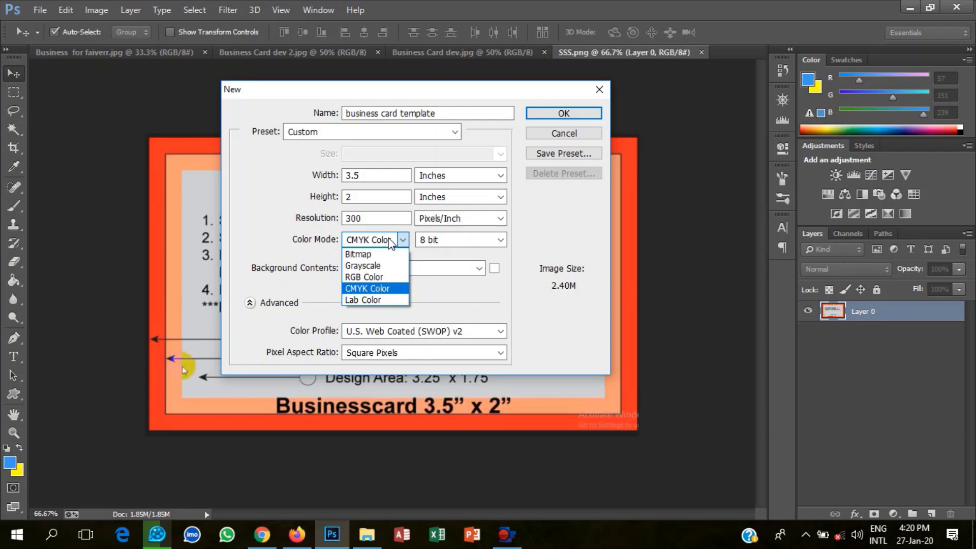
left_click(390, 242)
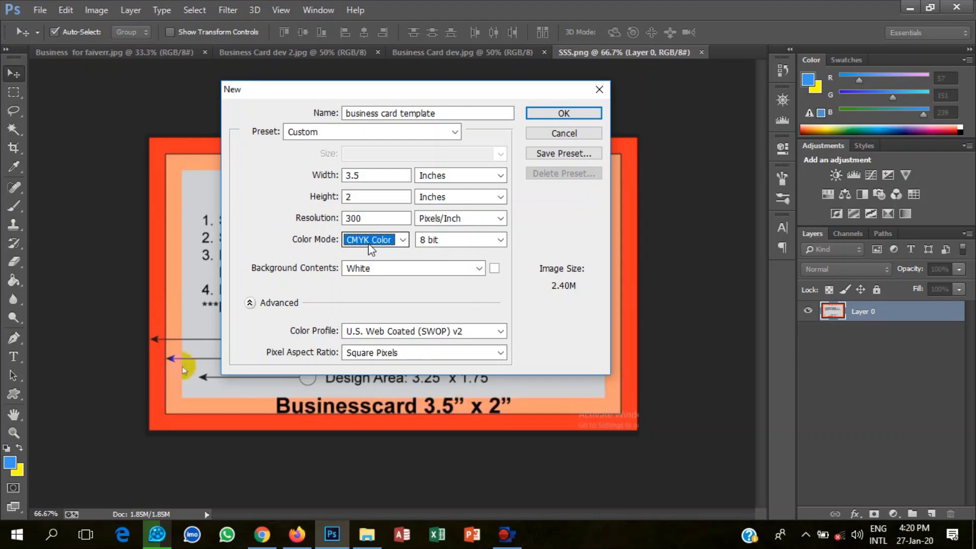
left_click(368, 245)
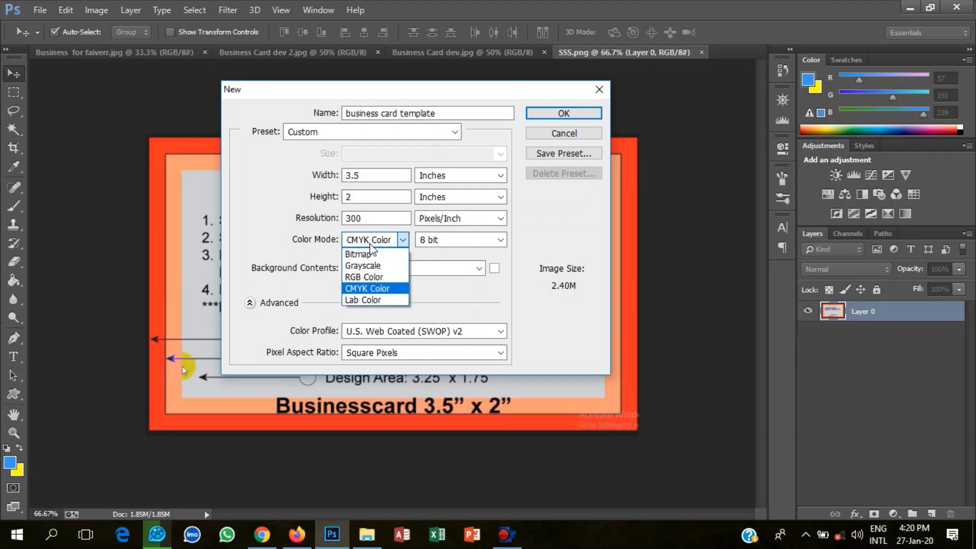
left_click(405, 241)
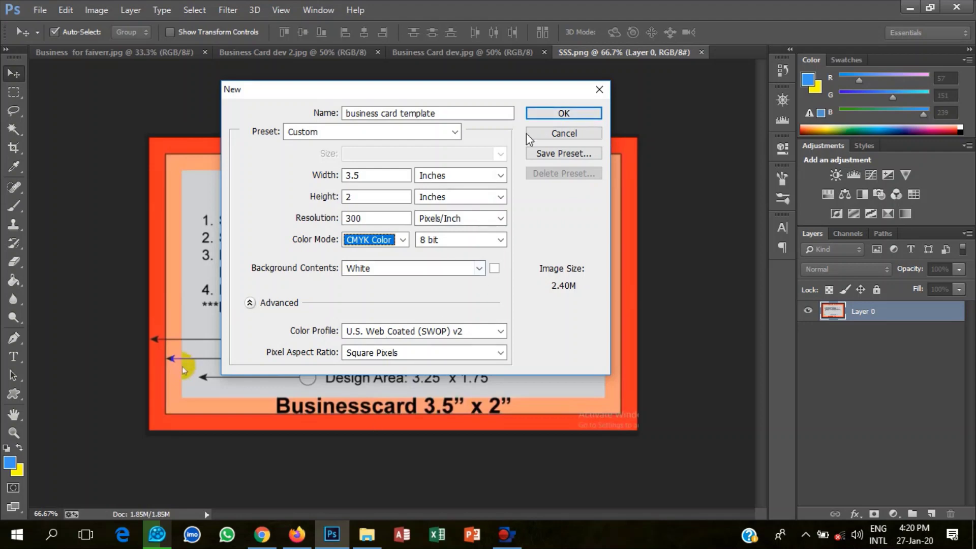
left_click(562, 119)
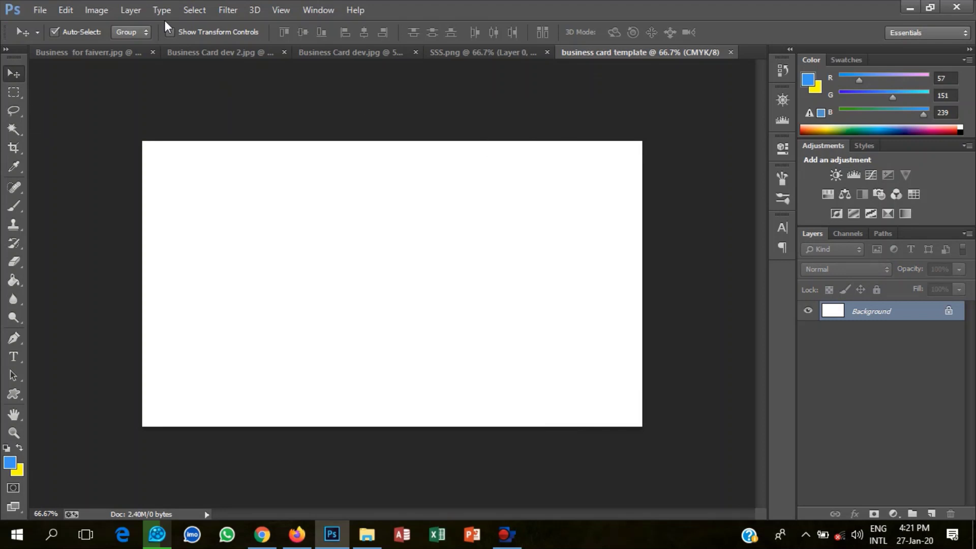
Step: Show rulers and place guides on the card's top, bottom, left and right edges
key("ctrl+r")
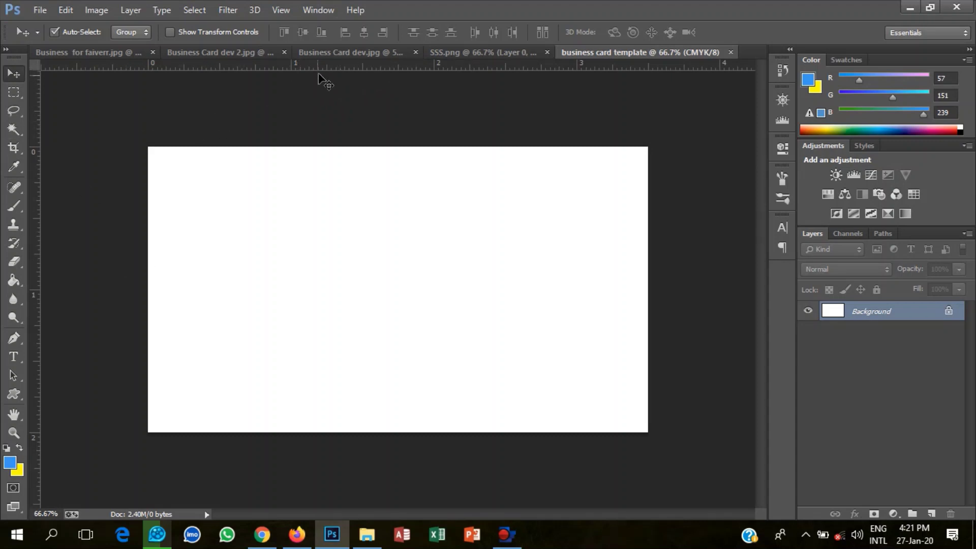
left_click_drag(342, 70, 354, 146)
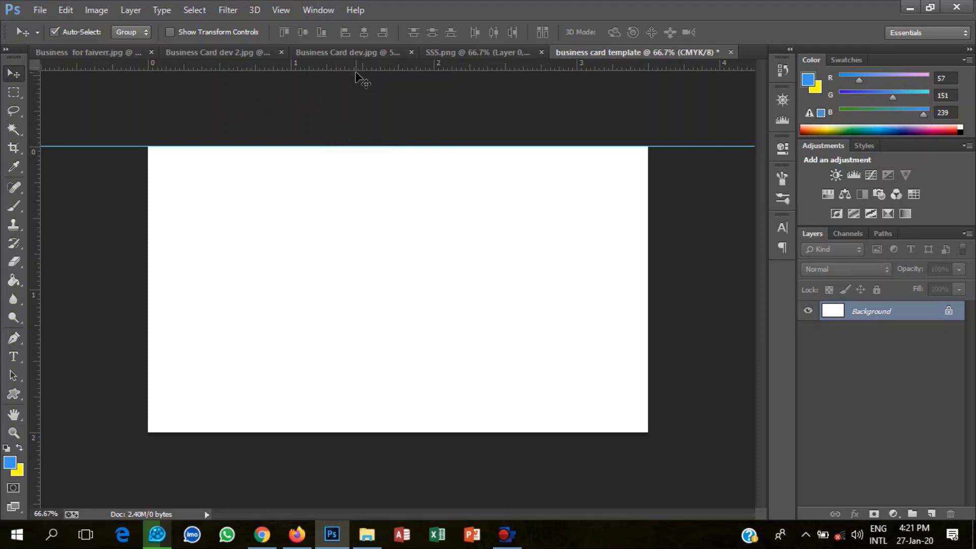
left_click_drag(357, 73, 396, 432)
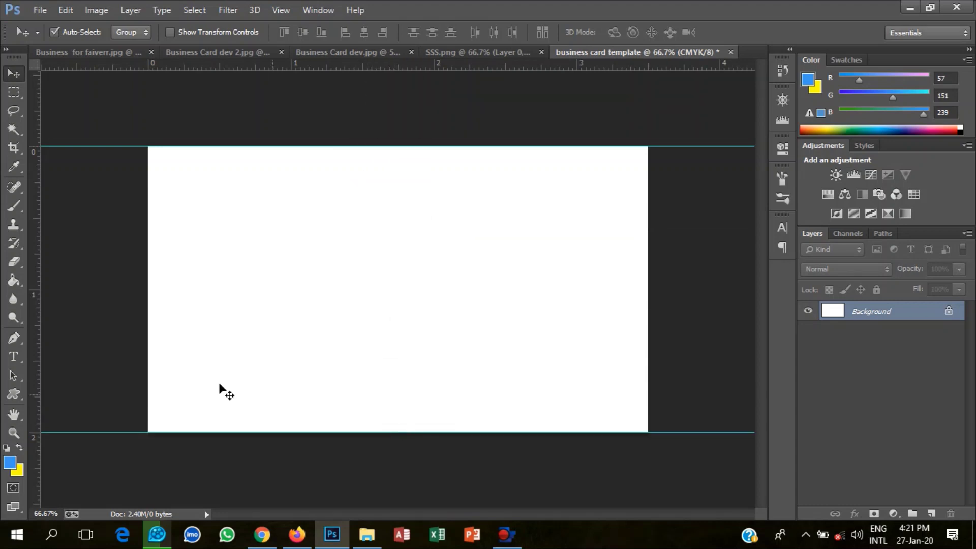
left_click_drag(39, 249, 147, 278)
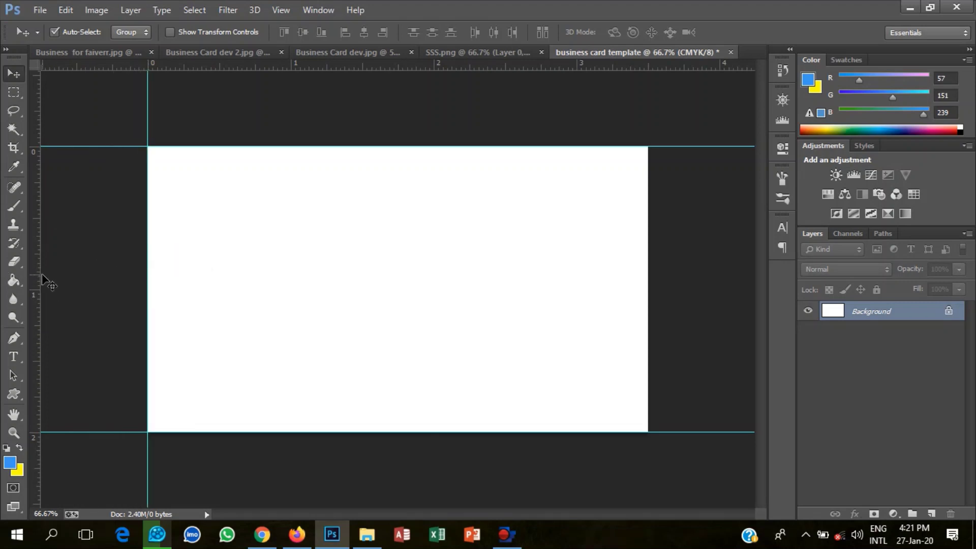
mouse_move(39, 278)
left_mouse_down()
mouse_move(547, 304)
mouse_move(649, 325)
left_mouse_up()
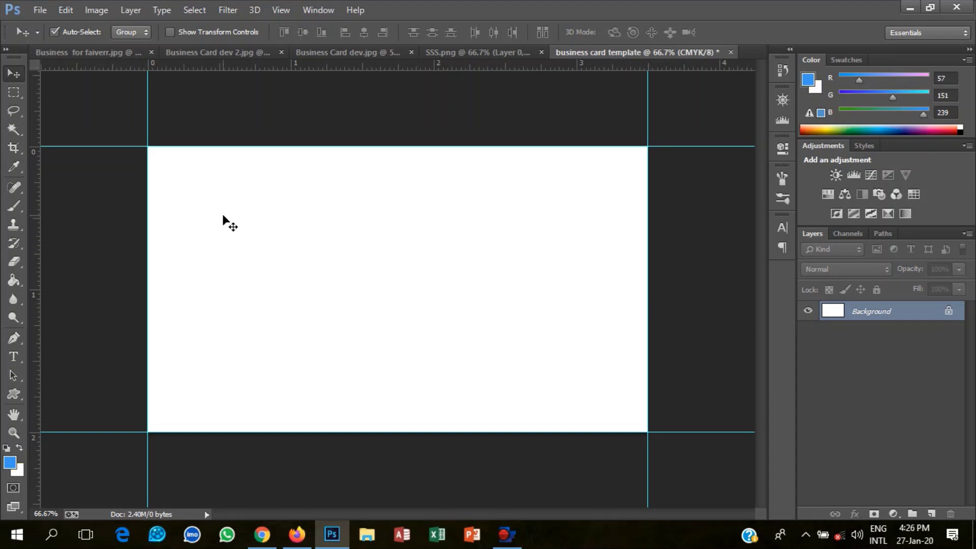
Step: Enlarge the canvas by a relative 0.25 inch in both width and height
left_click(102, 11)
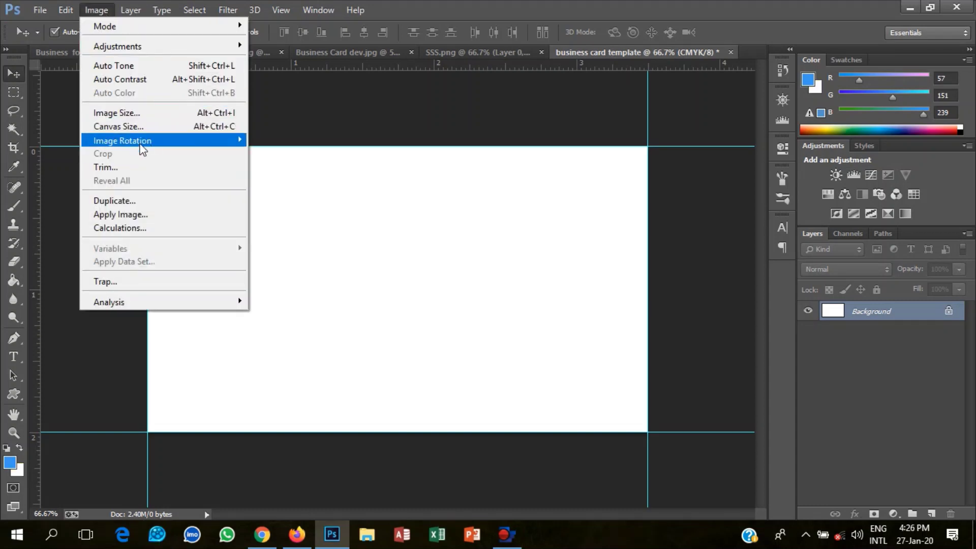
left_click(95, 9)
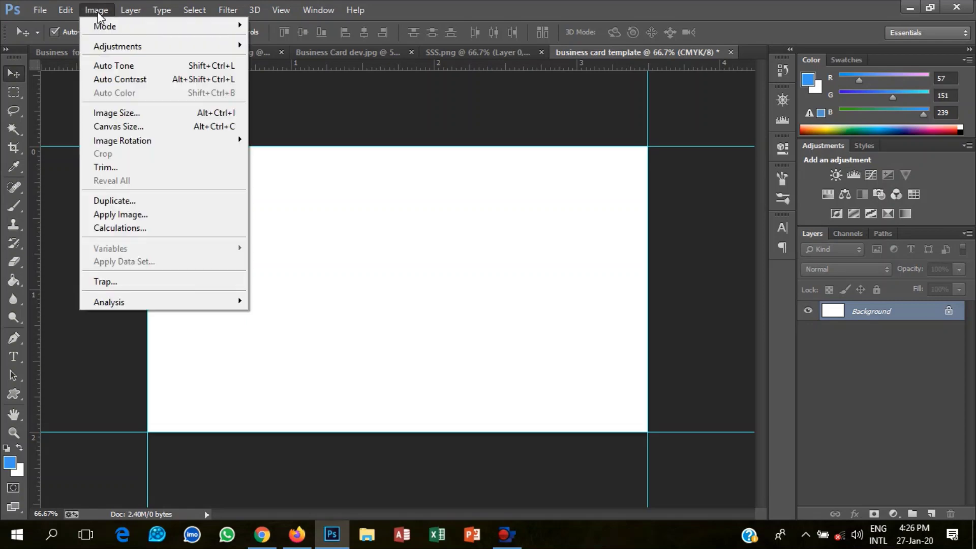
left_click(144, 125)
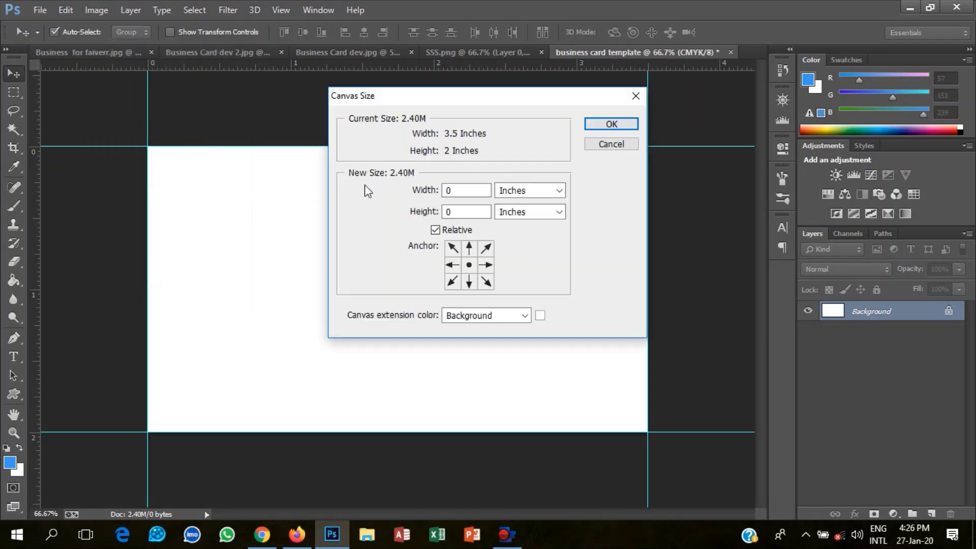
left_click(463, 189)
type(".")
type("2")
type("5")
left_click(474, 214)
type(".")
type("25")
left_click(629, 127)
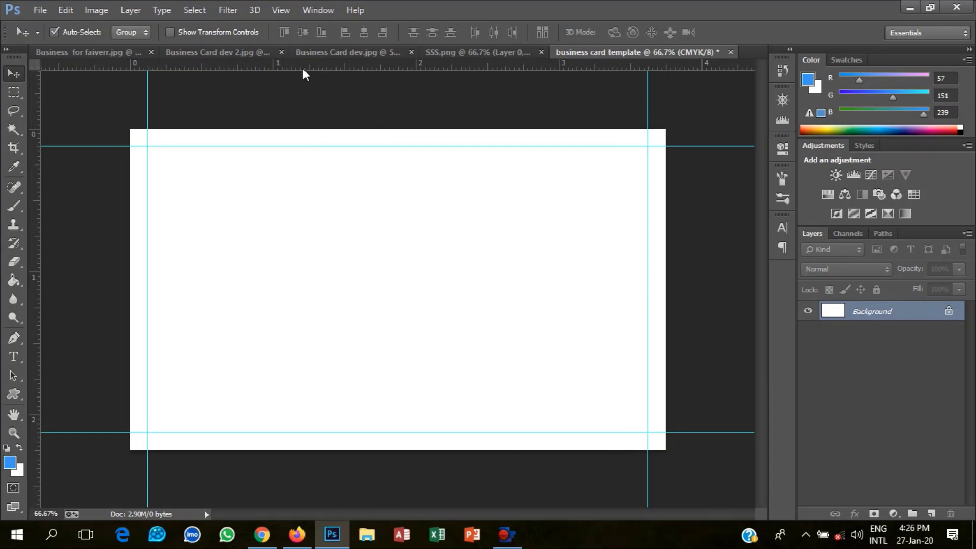
Step: Place guides on the enlarged canvas's top, left, right and bottom edges, dismissing the locked-layer warning
left_click_drag(303, 70, 310, 128)
left_click_drag(310, 127, 310, 128)
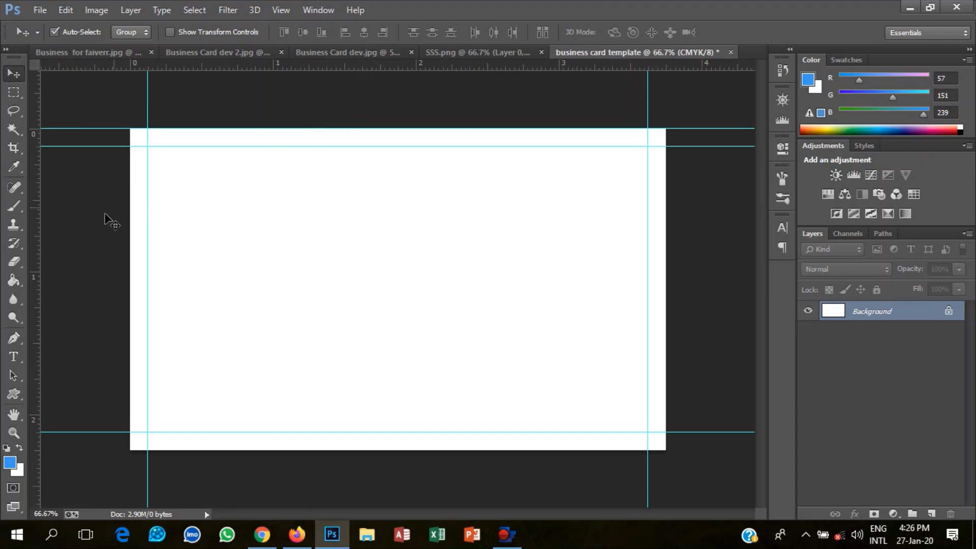
left_click_drag(40, 254, 129, 256)
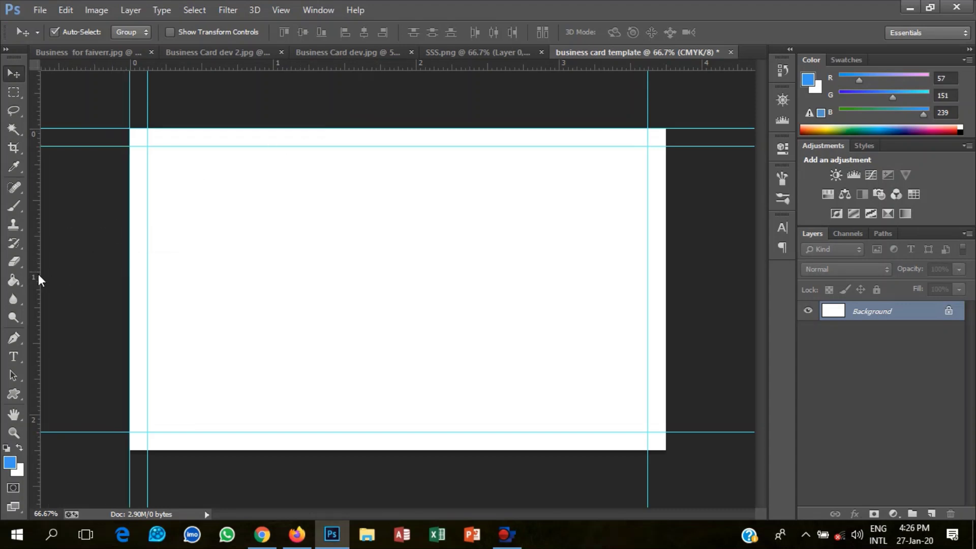
left_click_drag(38, 274, 665, 300)
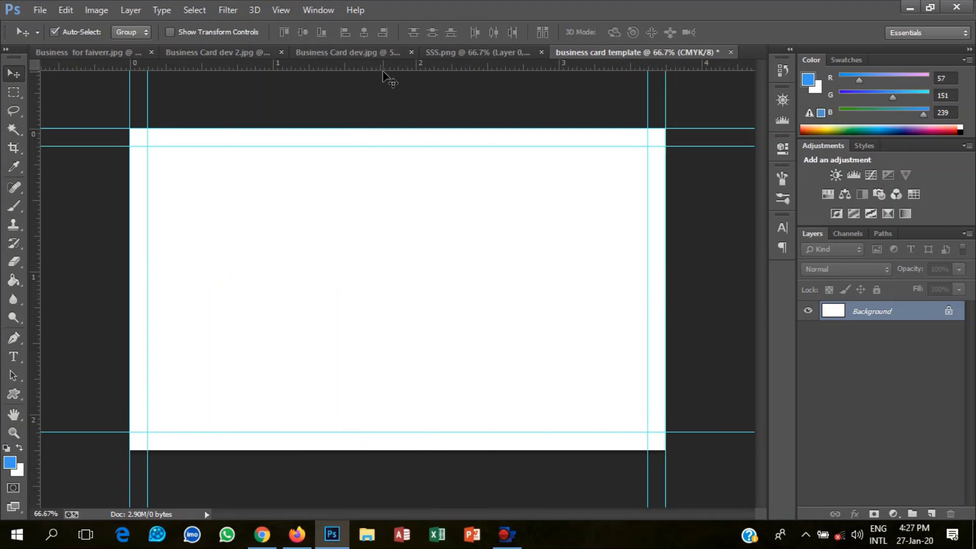
left_click_drag(384, 74, 411, 305)
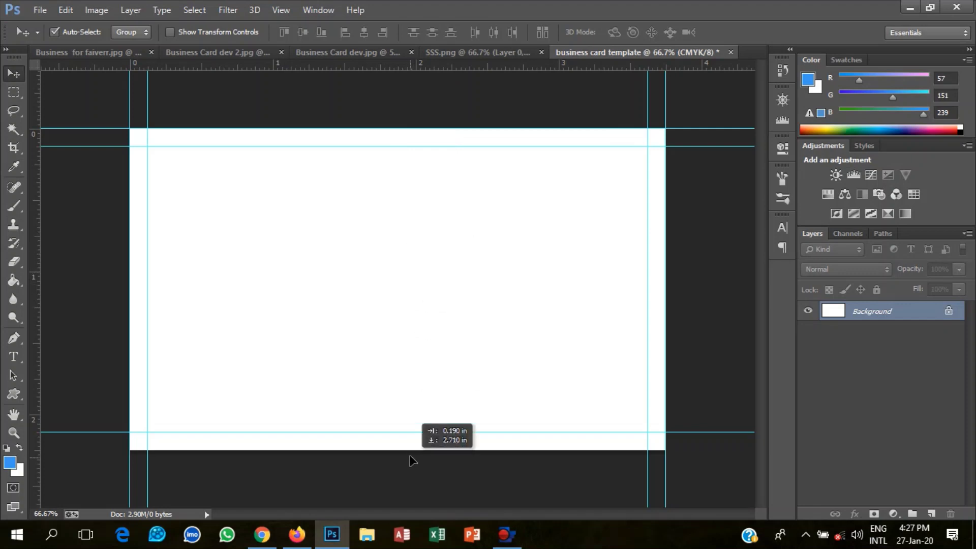
left_click_drag(412, 301, 411, 457)
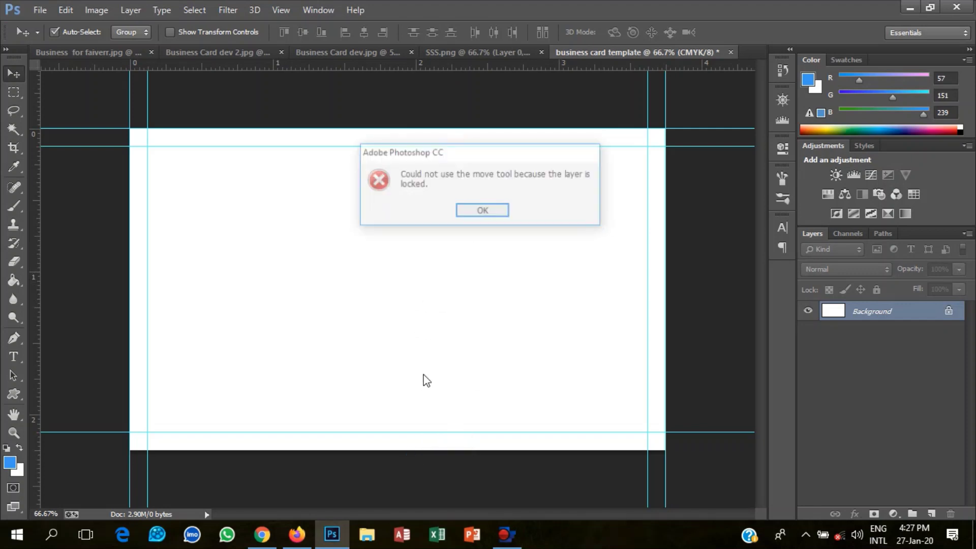
left_click(478, 211)
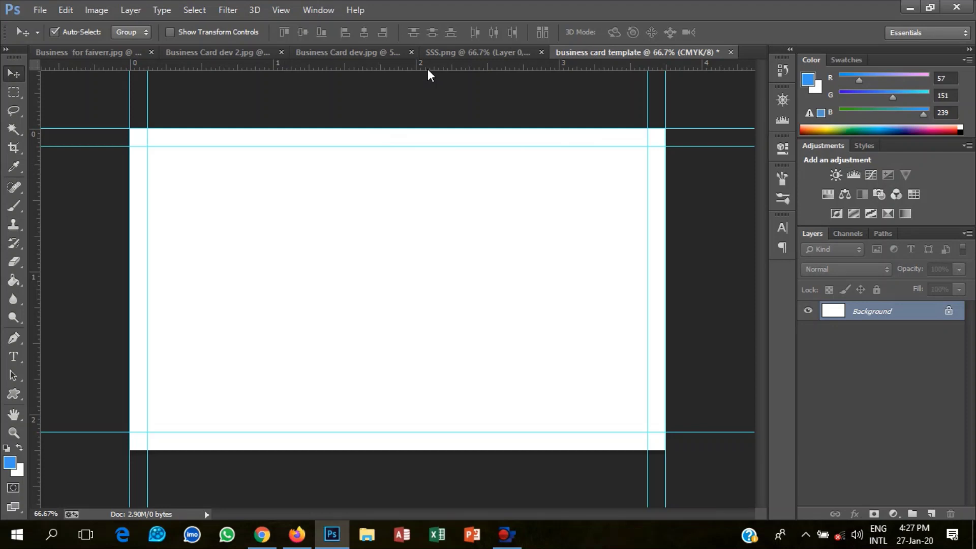
left_click_drag(428, 69, 476, 455)
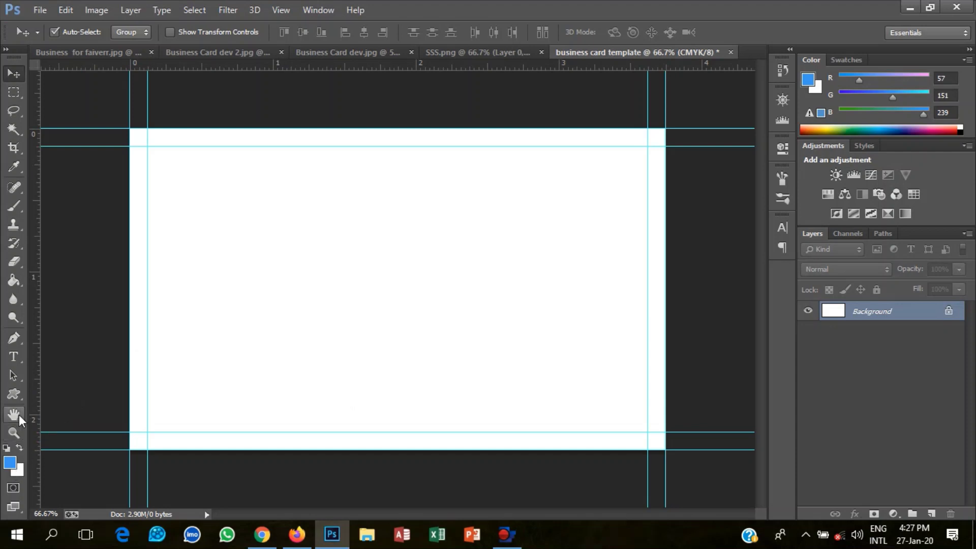
Step: Draw a rectangle spanning the outer guides over the whole canvas and fill it red
left_click(16, 397)
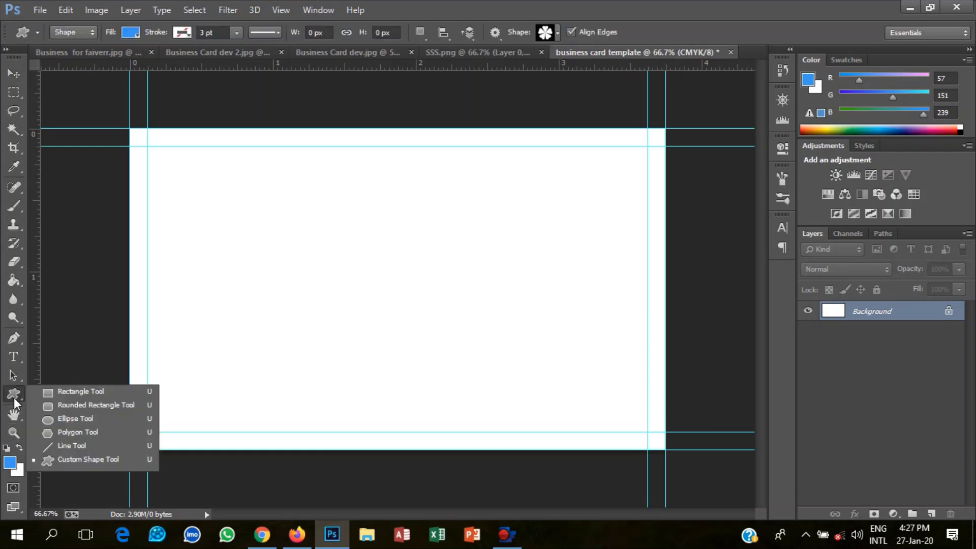
left_click(47, 390)
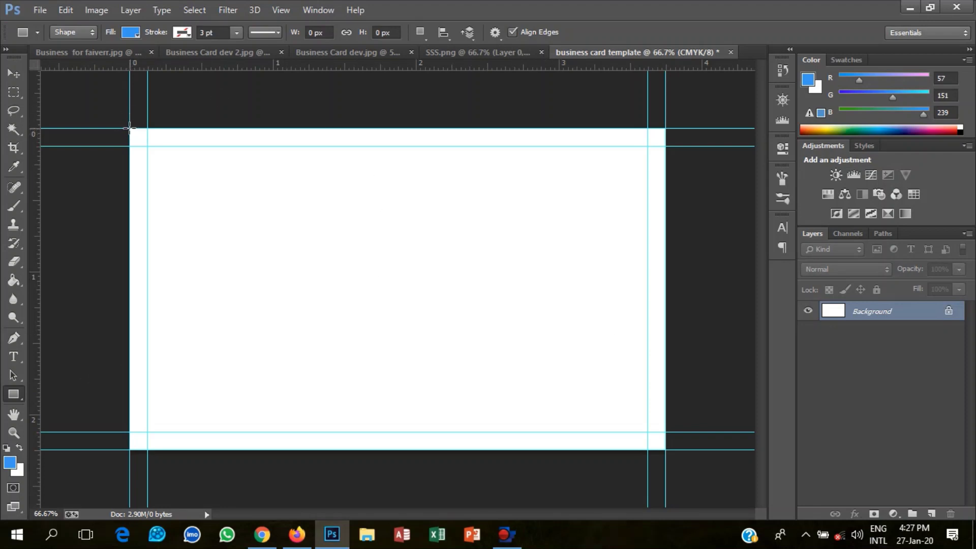
left_click_drag(130, 128, 660, 449)
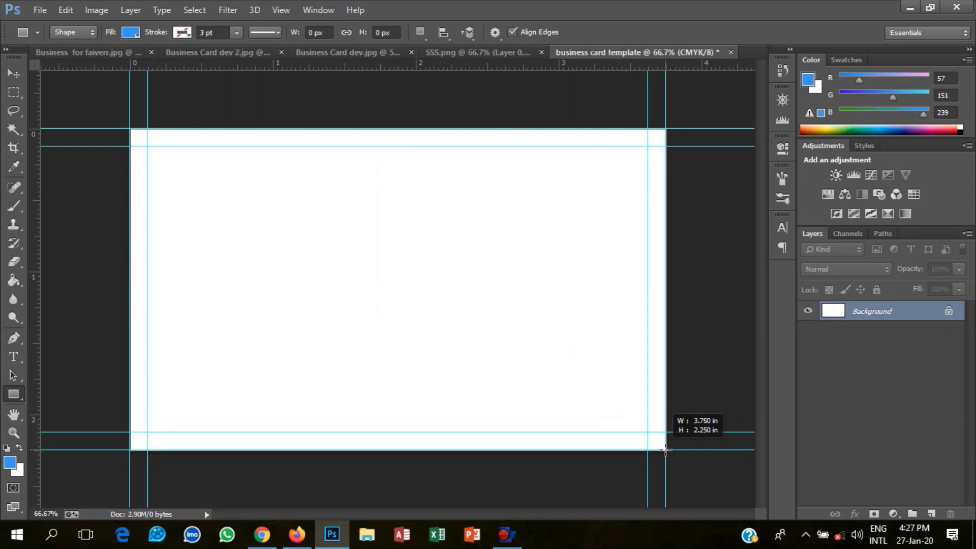
left_click_drag(660, 449, 665, 450)
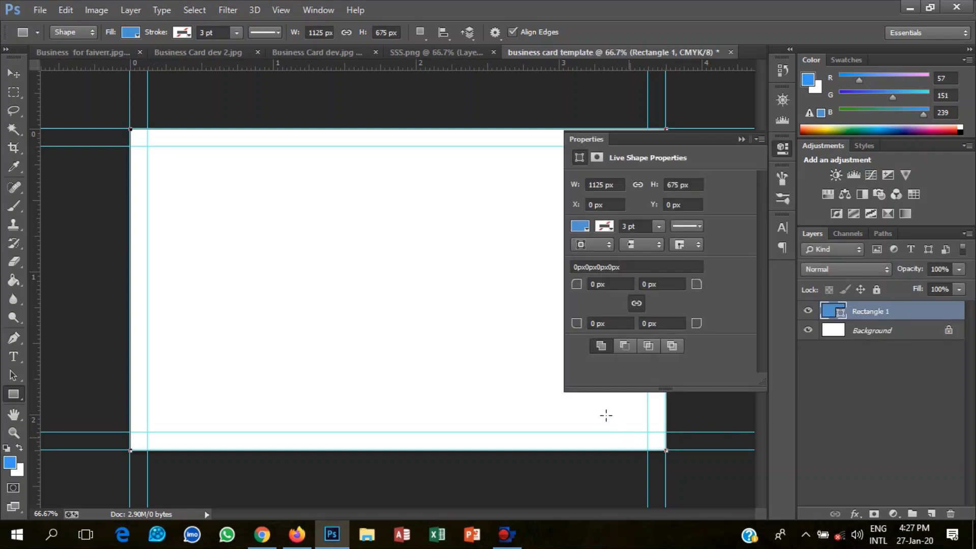
left_click(580, 226)
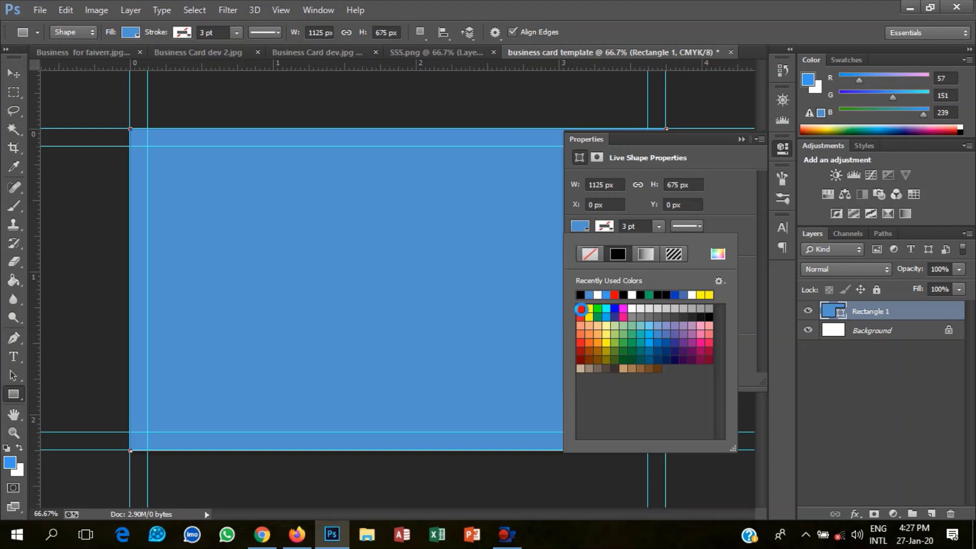
left_click(580, 308)
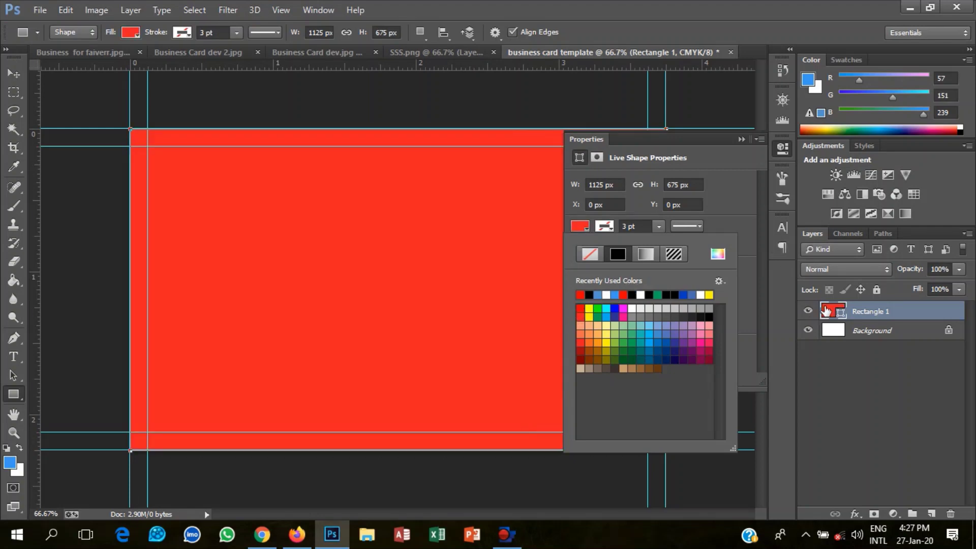
left_click(827, 311)
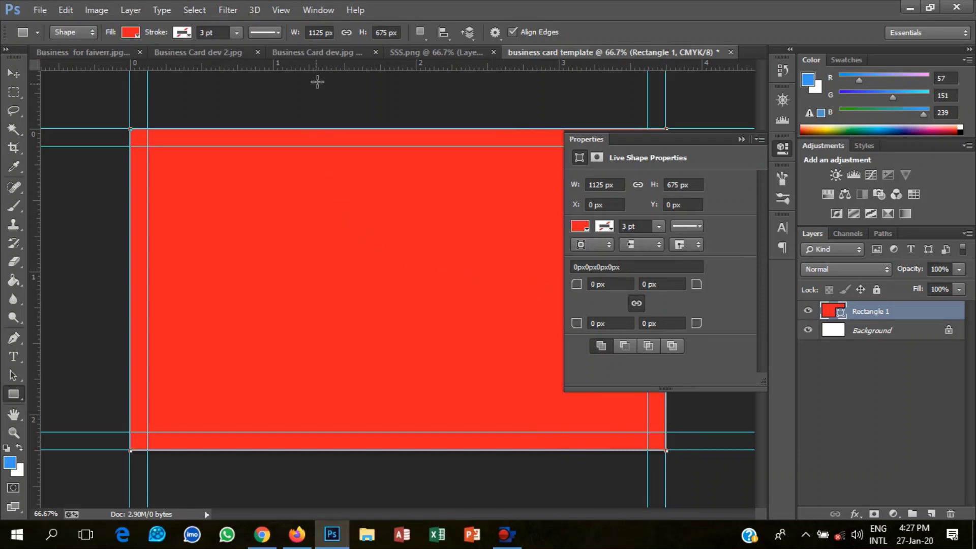
left_click(420, 32)
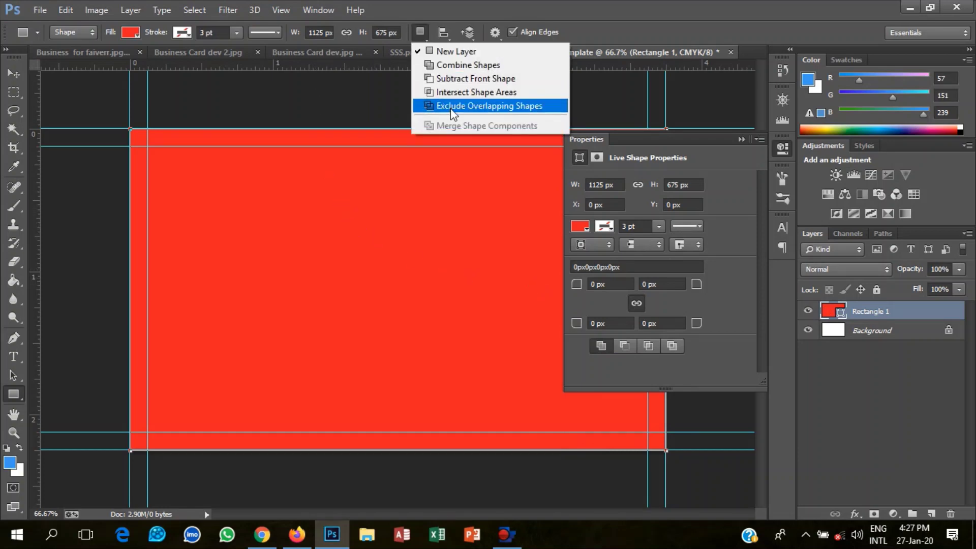
Step: With Exclude Overlapping Shapes, draw an inner rectangle on the trim guides to cut out a red frame
left_click(475, 106)
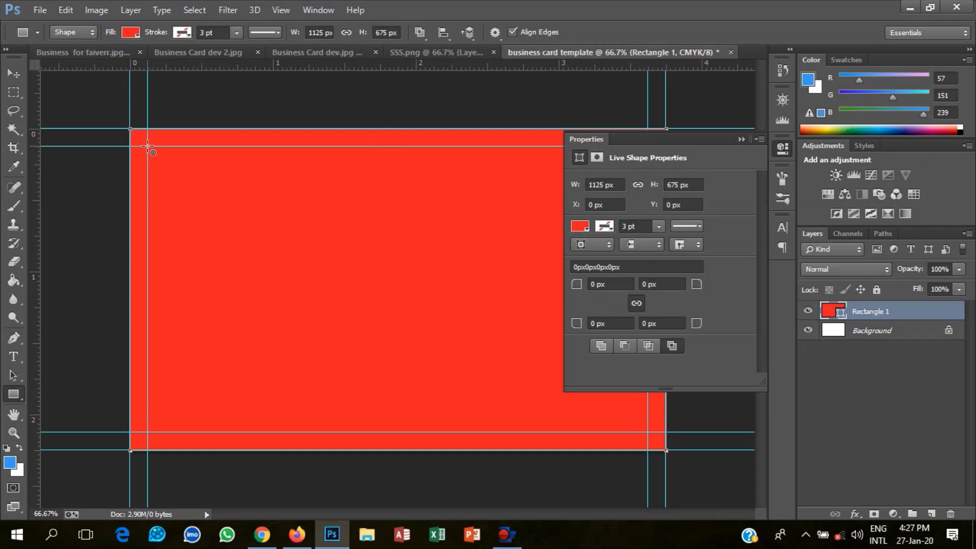
mouse_move(147, 146)
left_mouse_down()
mouse_move(564, 417)
mouse_move(646, 431)
left_mouse_up()
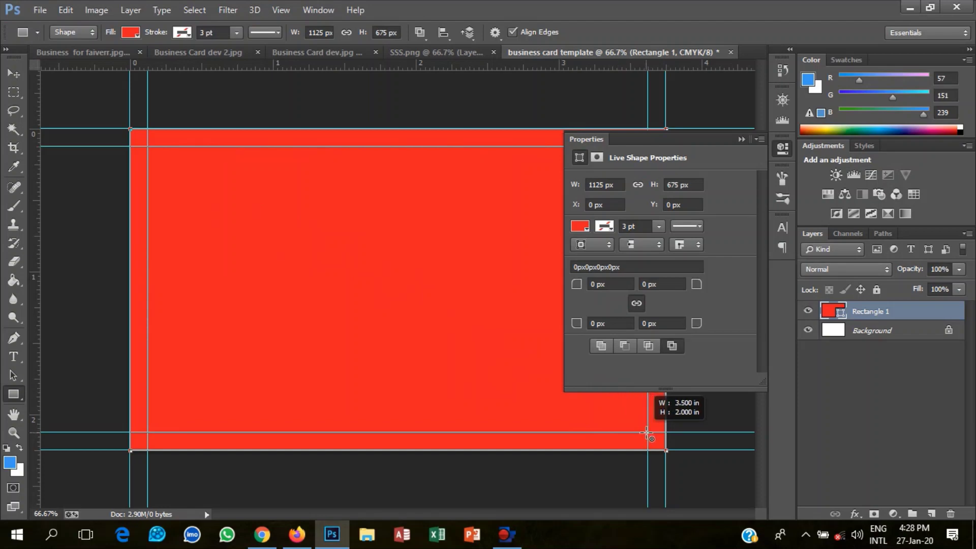
left_click_drag(647, 432, 647, 433)
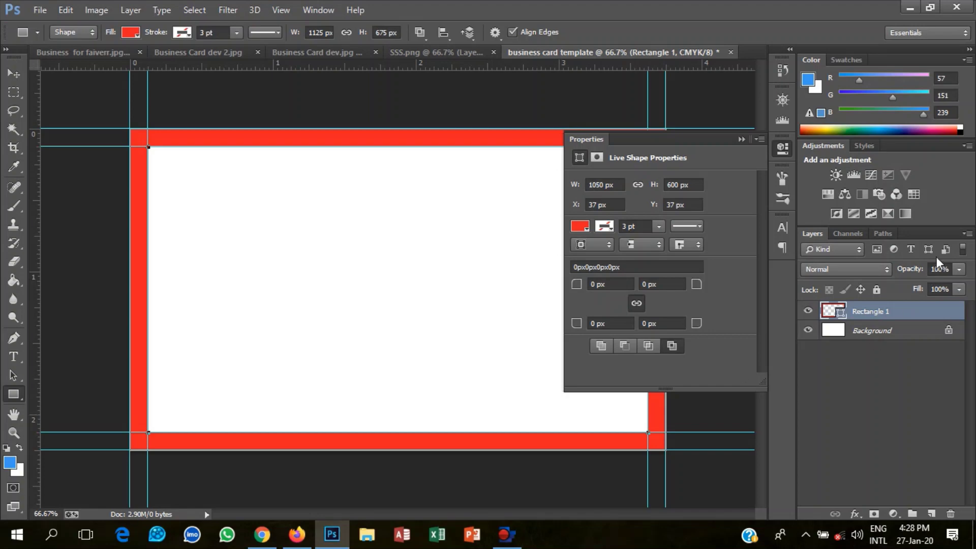
left_click(782, 156)
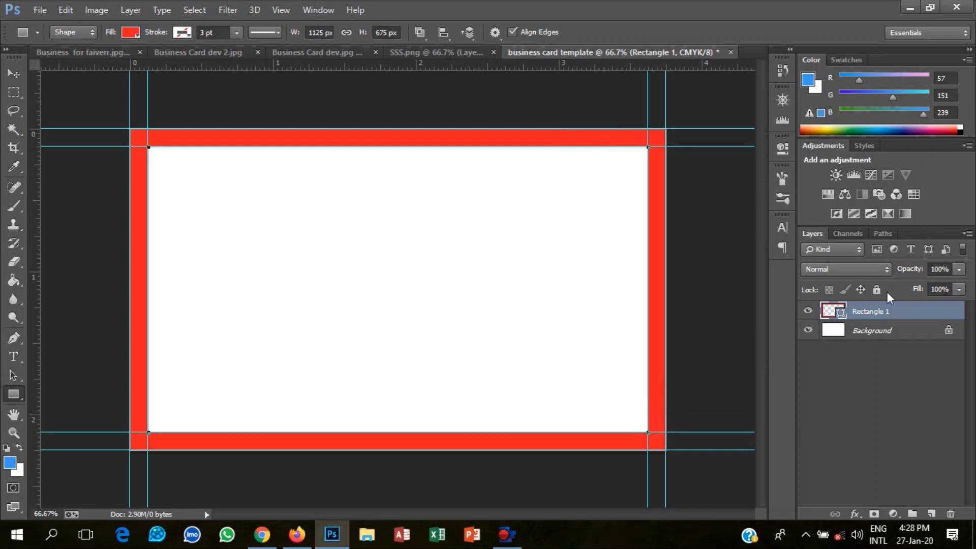
Step: Change the Rectangle 1 layer's name to 'Bleed'
right_click(878, 309)
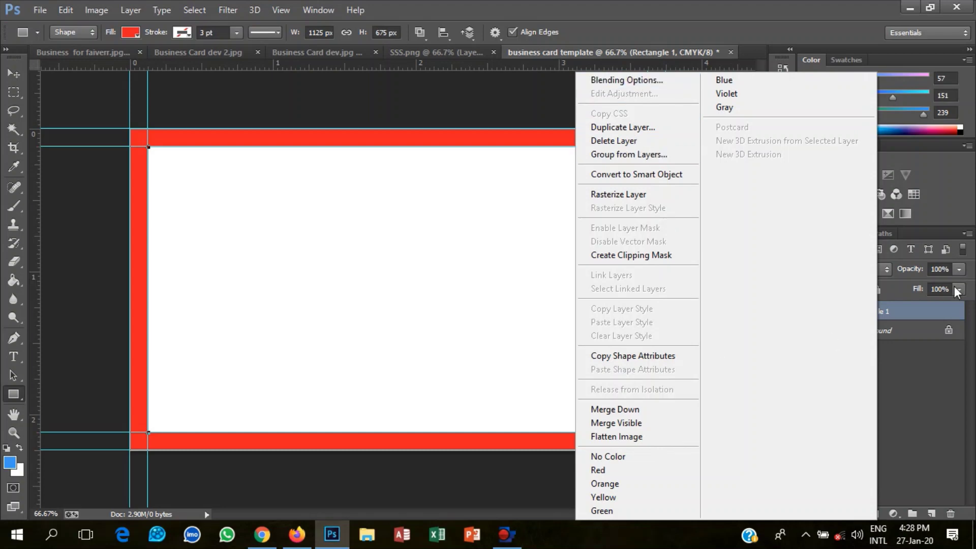
left_click(899, 311)
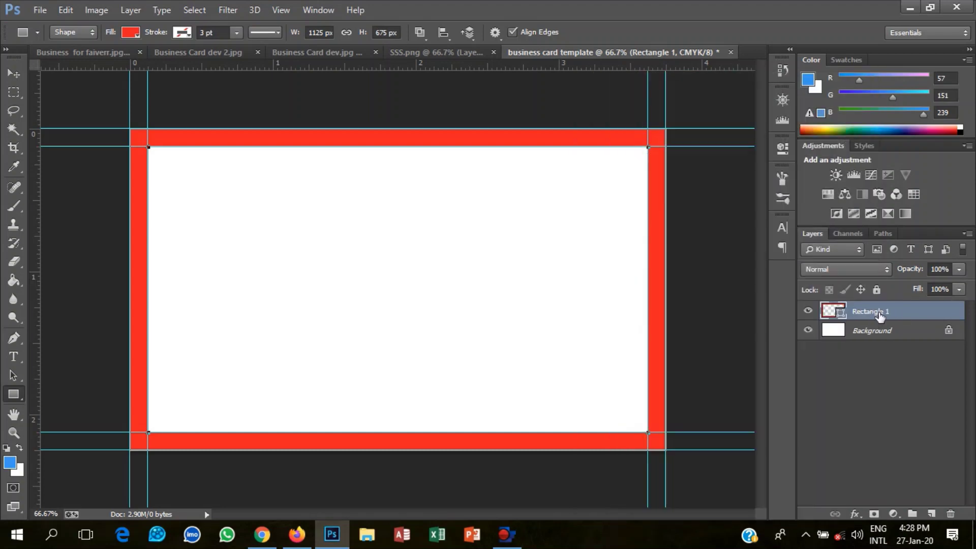
right_click(882, 314)
left_click(890, 313)
right_click(889, 314)
left_click(890, 313)
double_click(883, 312)
key("BackSpace")
type("Bleed")
key("Return")
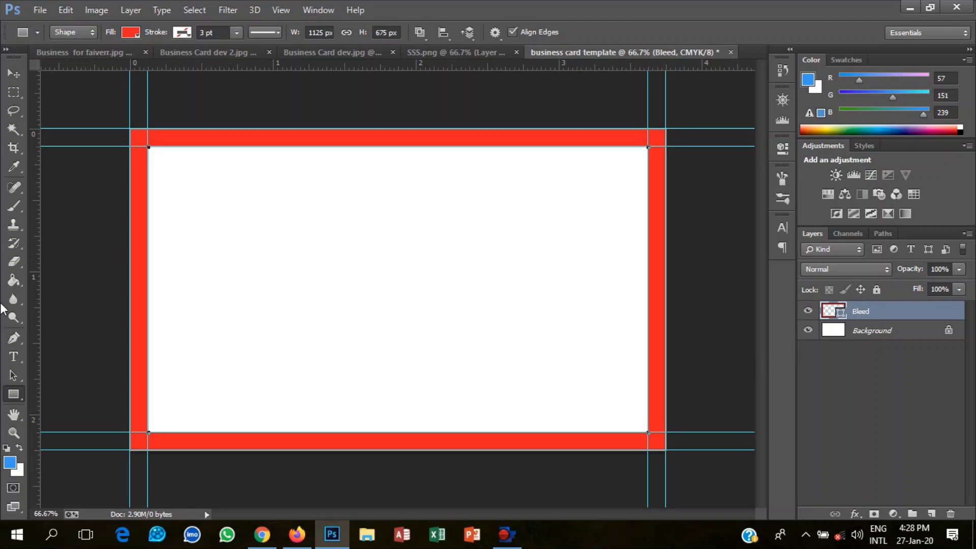
Step: Hide the Bleed layer and draw a rounded rectangle within the inner guides
right_click(12, 395)
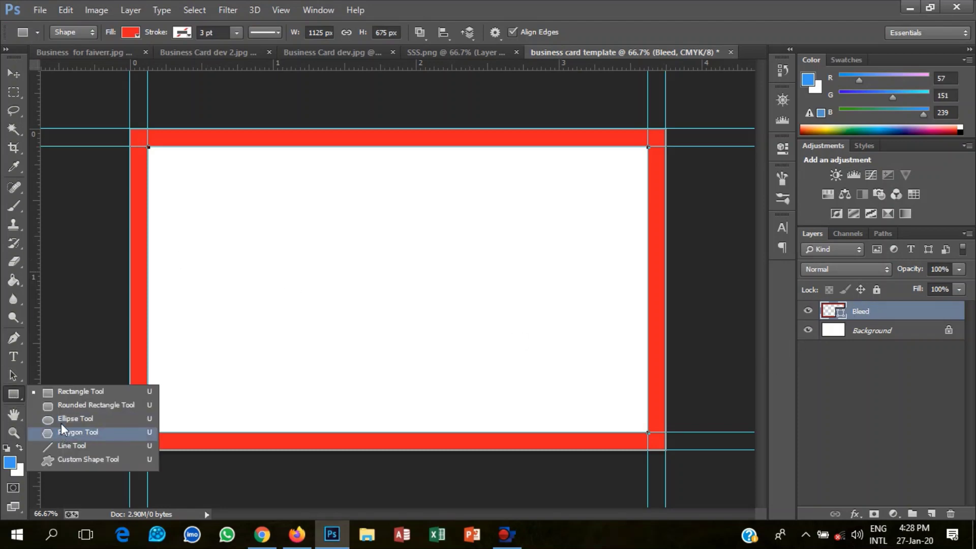
left_click(67, 409)
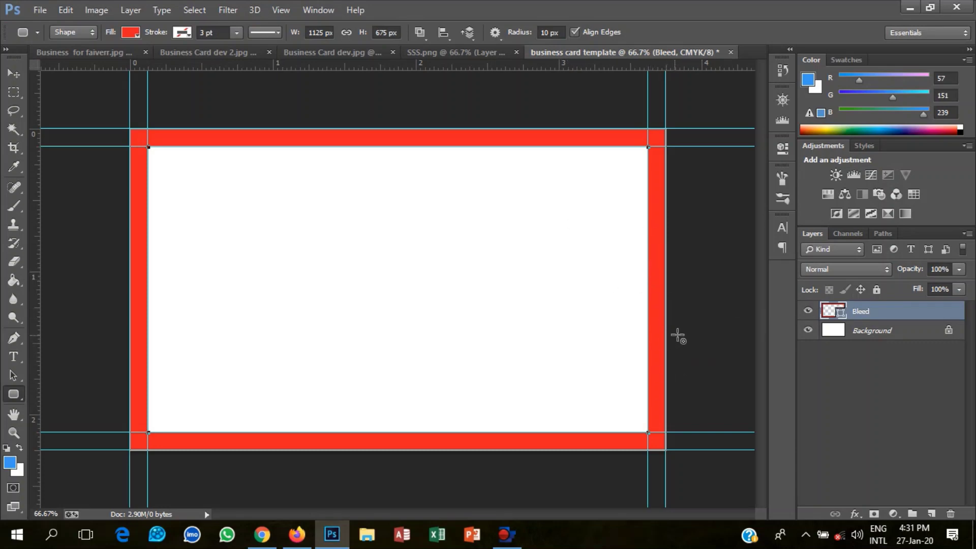
left_click(808, 311)
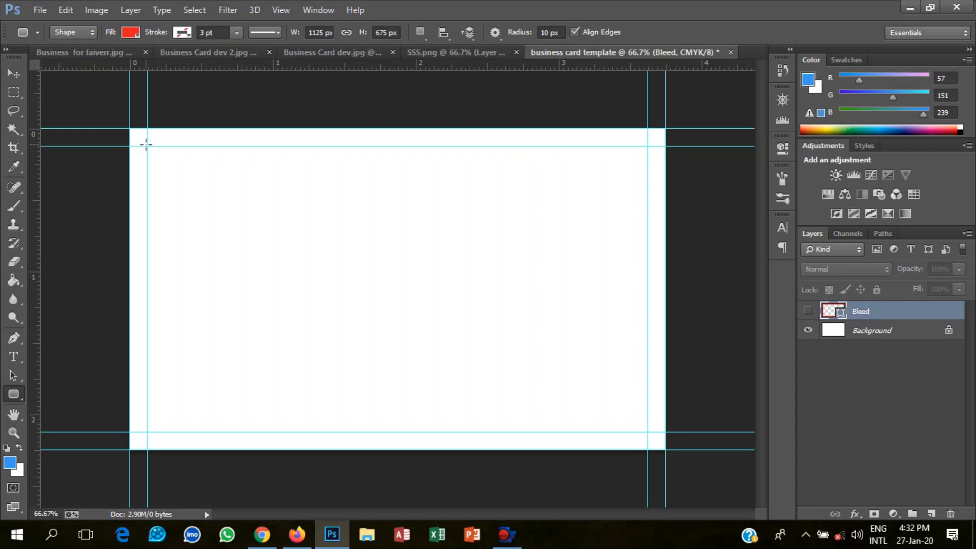
left_click_drag(149, 150, 647, 428)
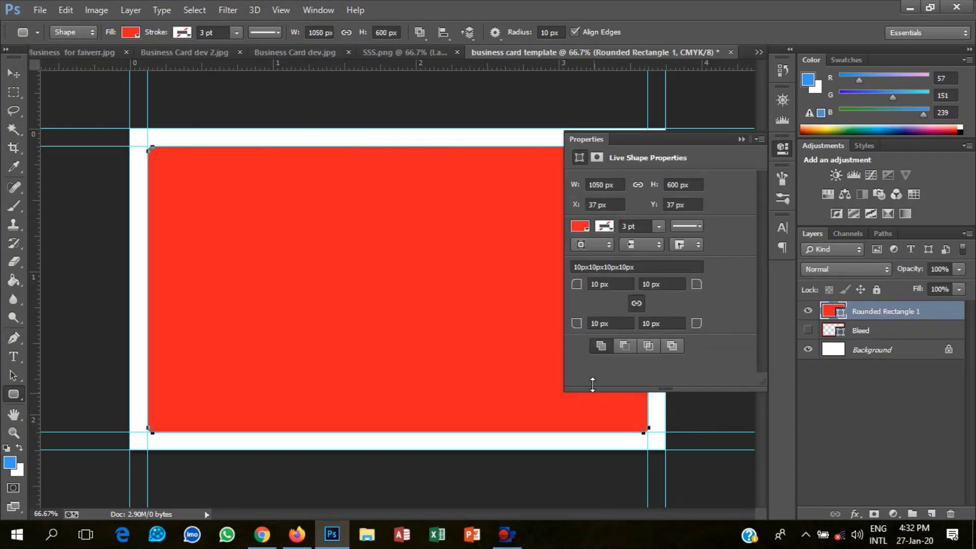
Step: Give the rounded rectangle no fill and a yellow stroke
left_click(579, 228)
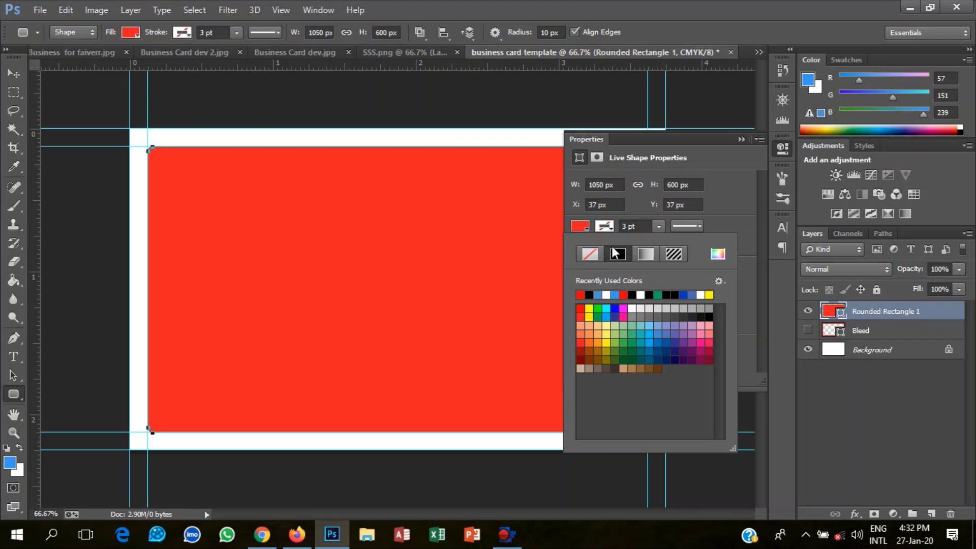
left_click(589, 254)
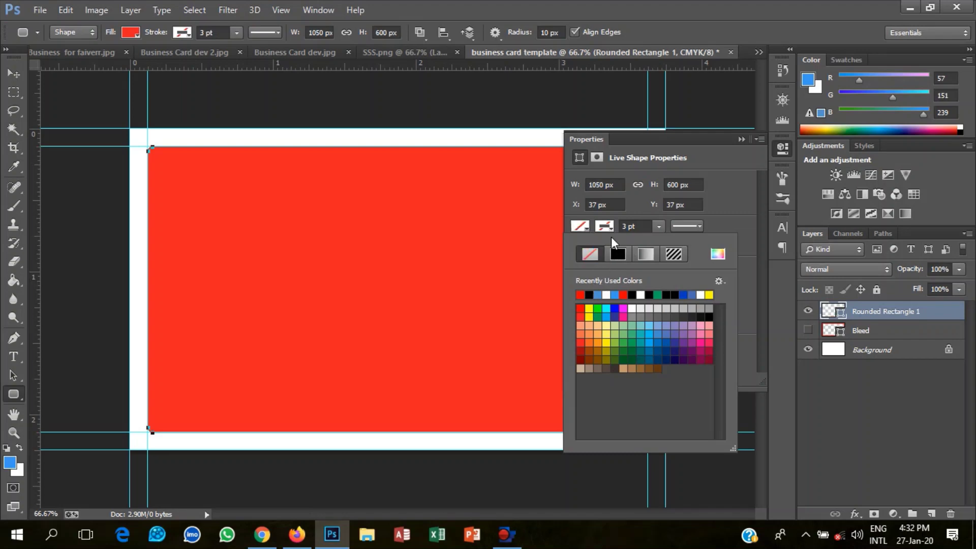
left_click(608, 227)
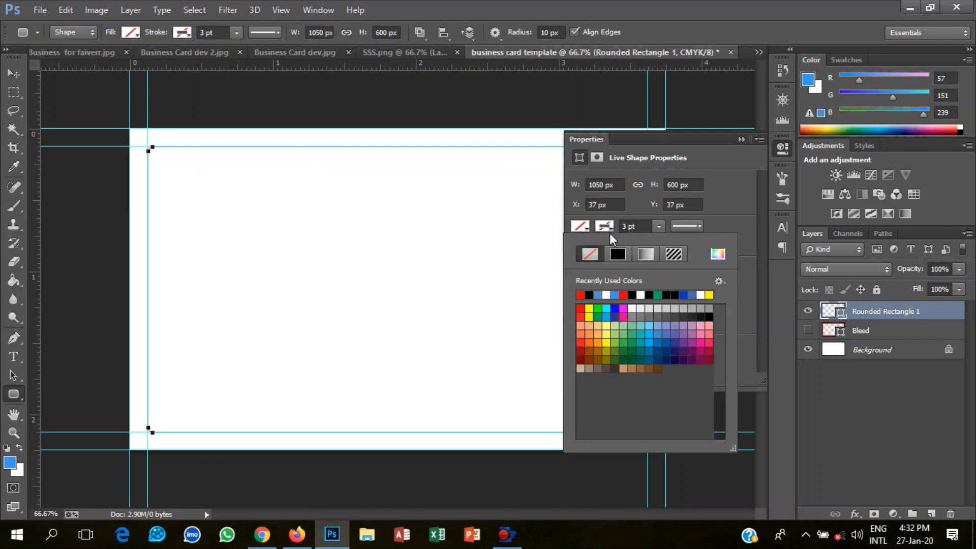
left_click(588, 310)
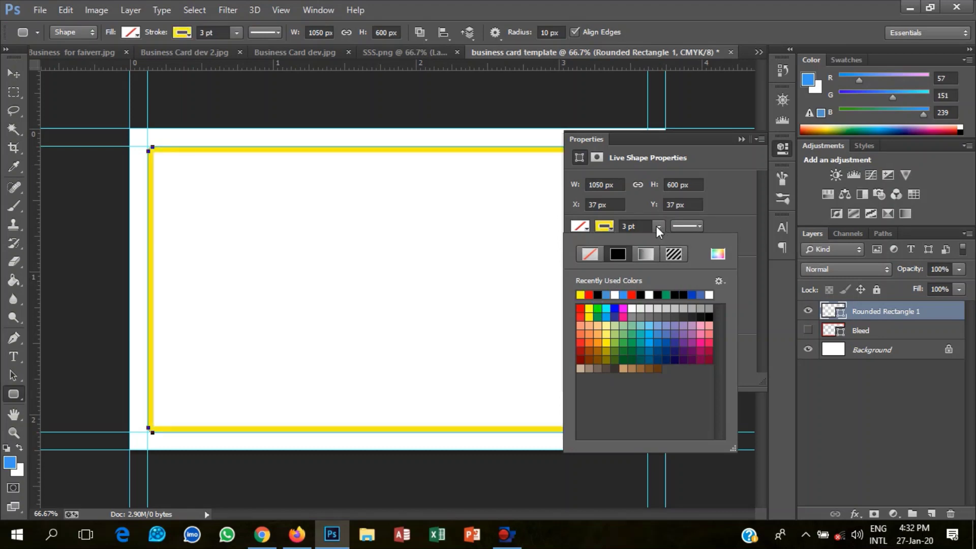
Step: Thin the yellow safe-area outline's stroke width to about 1.92 pt
left_click(625, 227)
key("BackSpace")
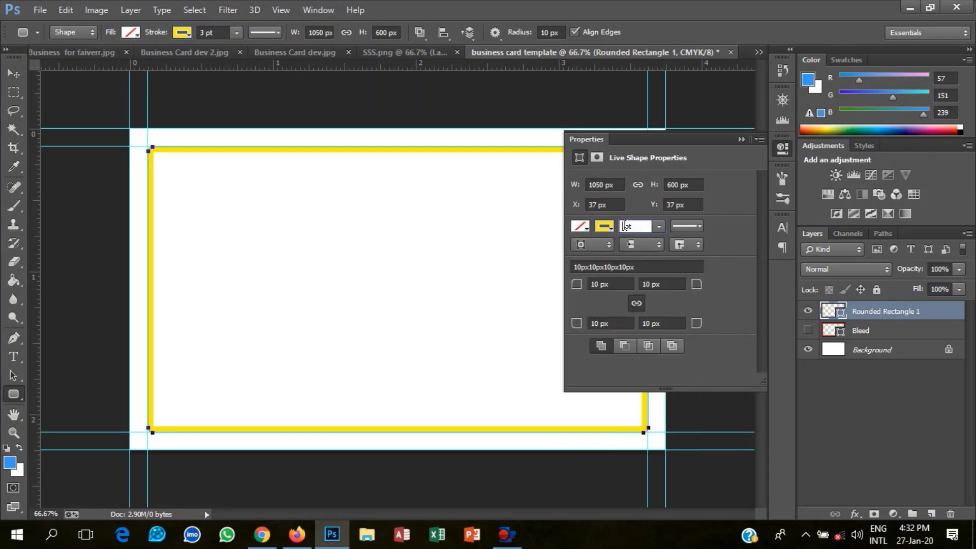
type("1")
left_click(659, 226)
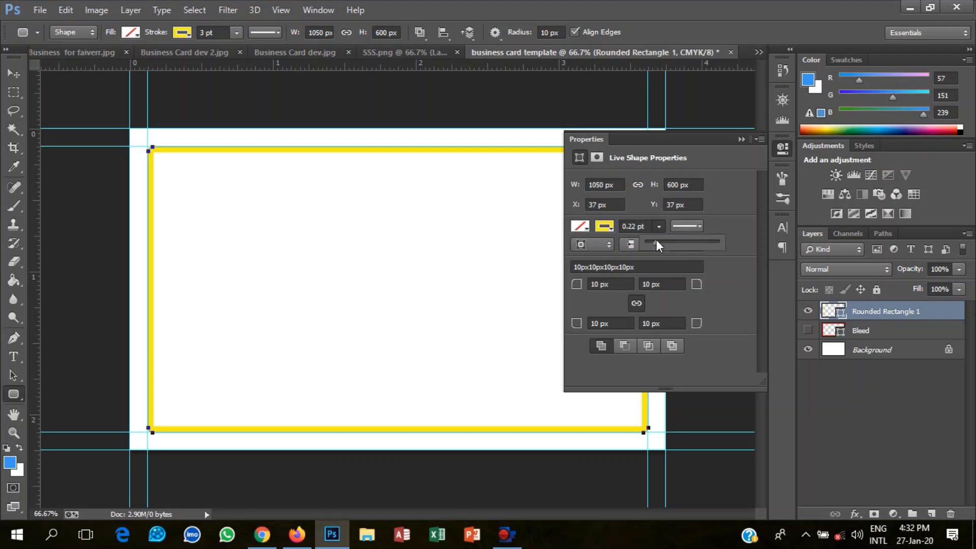
left_click(649, 240)
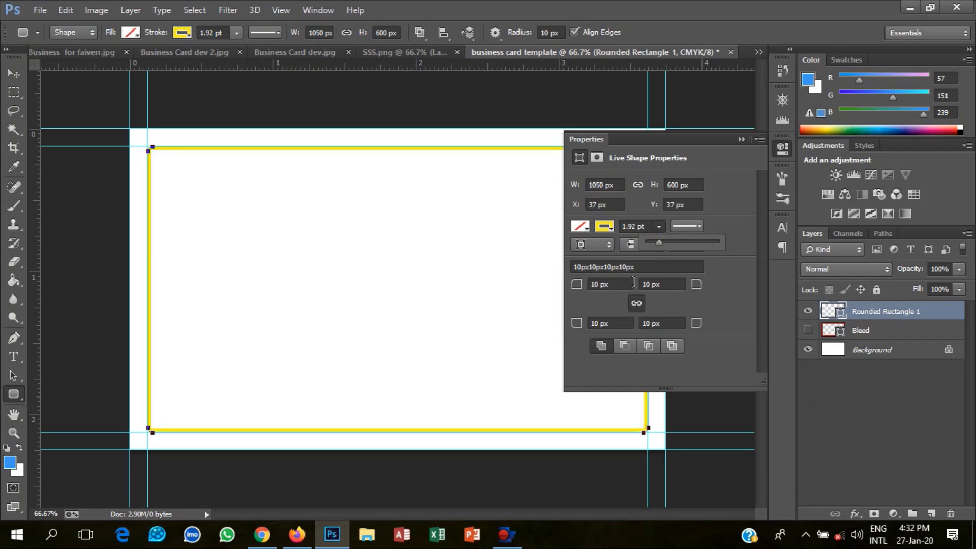
Step: Round all four outline corners to 35 px, then hide the outline layer
left_click(598, 284)
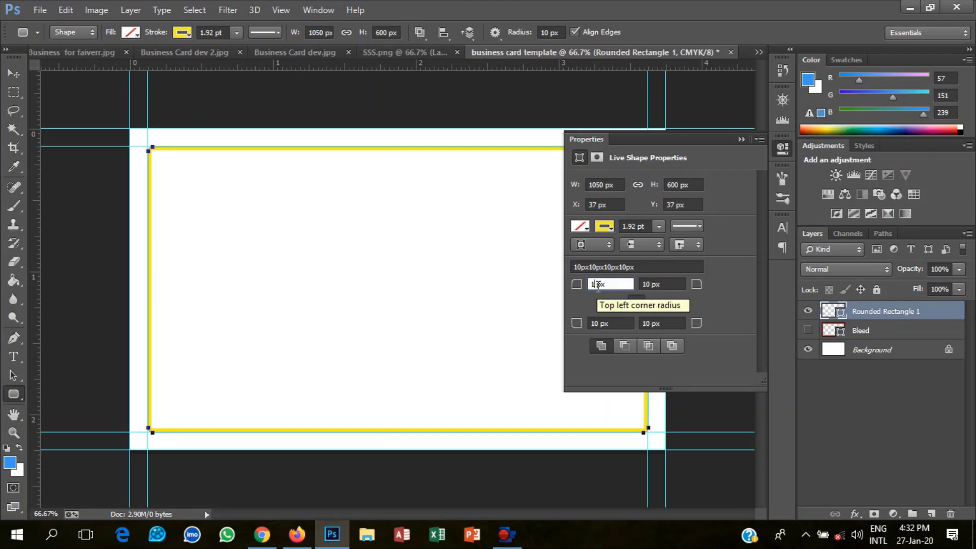
key("BackSpace")
key("BackSpace")
type("3")
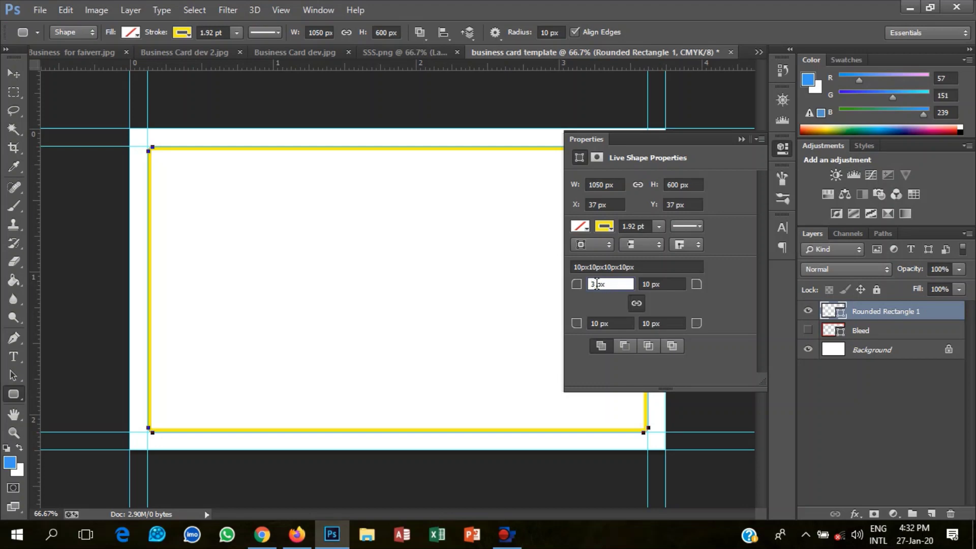
type("5")
key("Tab")
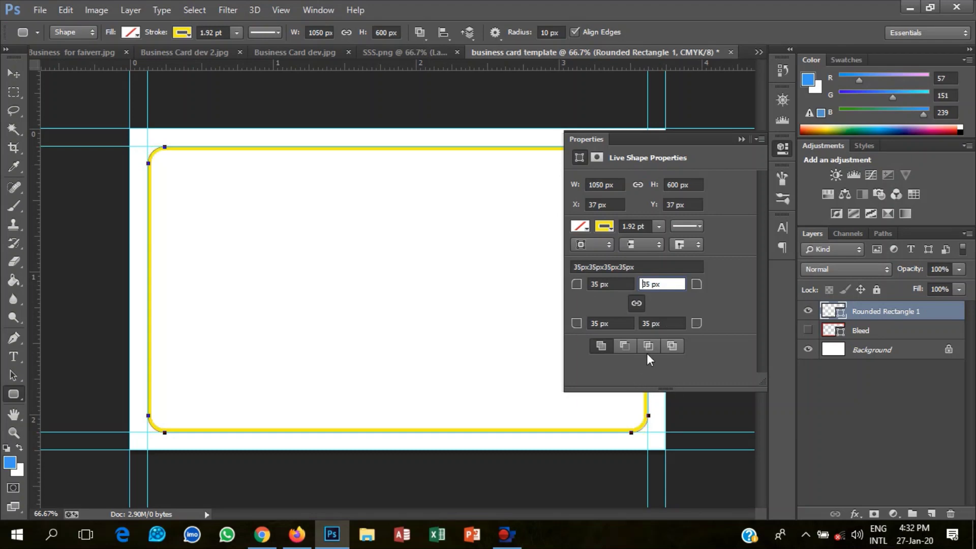
left_click(808, 312)
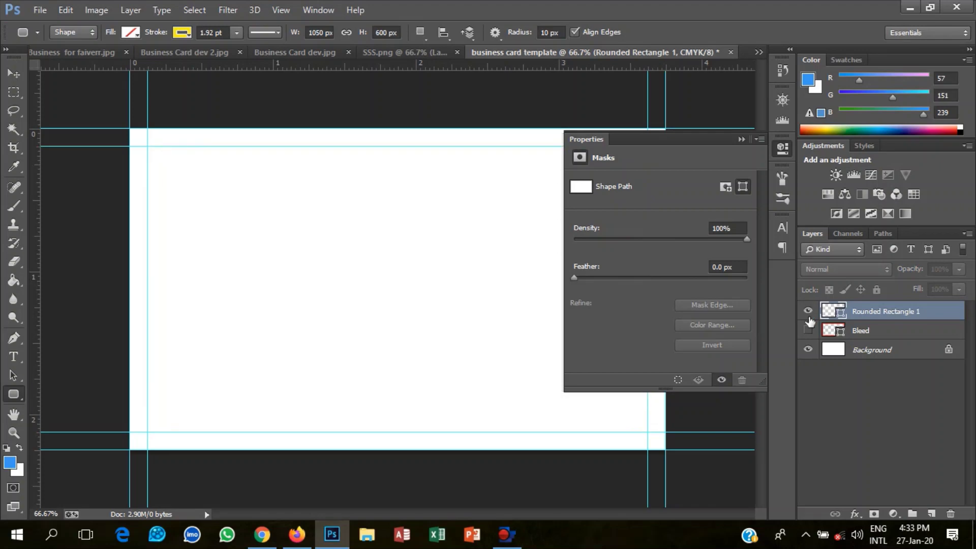
Step: Show Rounded Rectangle 1 and the red Bleed frame together, with the Properties panel closed
left_click(808, 311)
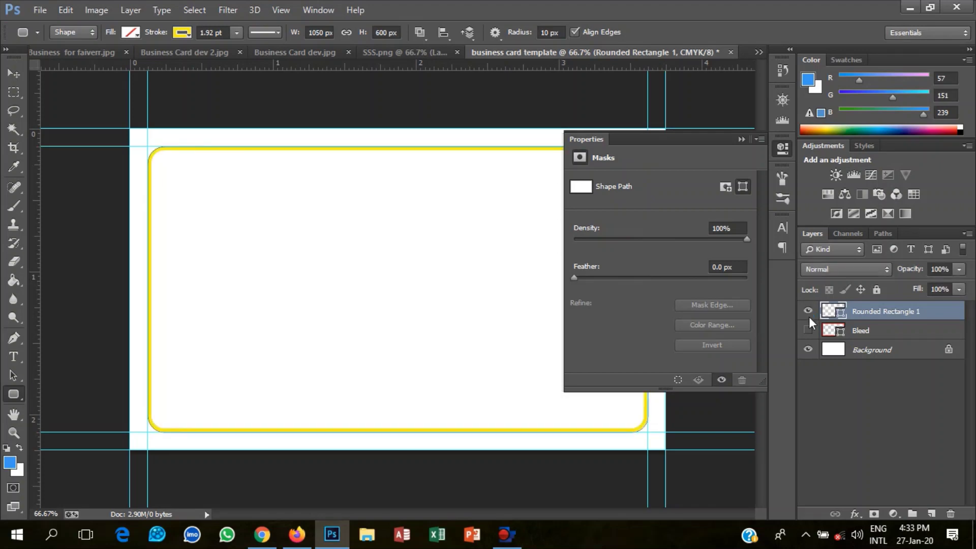
left_click(783, 149)
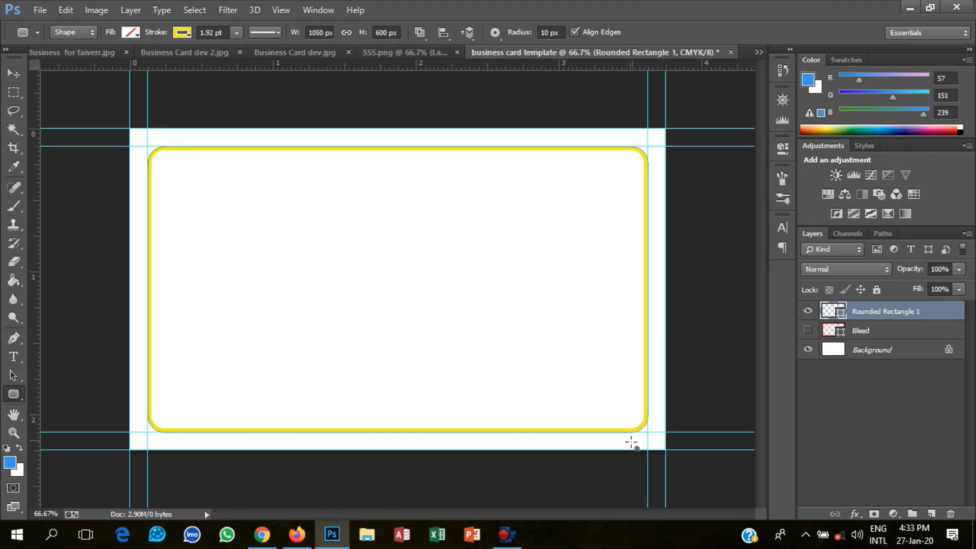
left_click(807, 330)
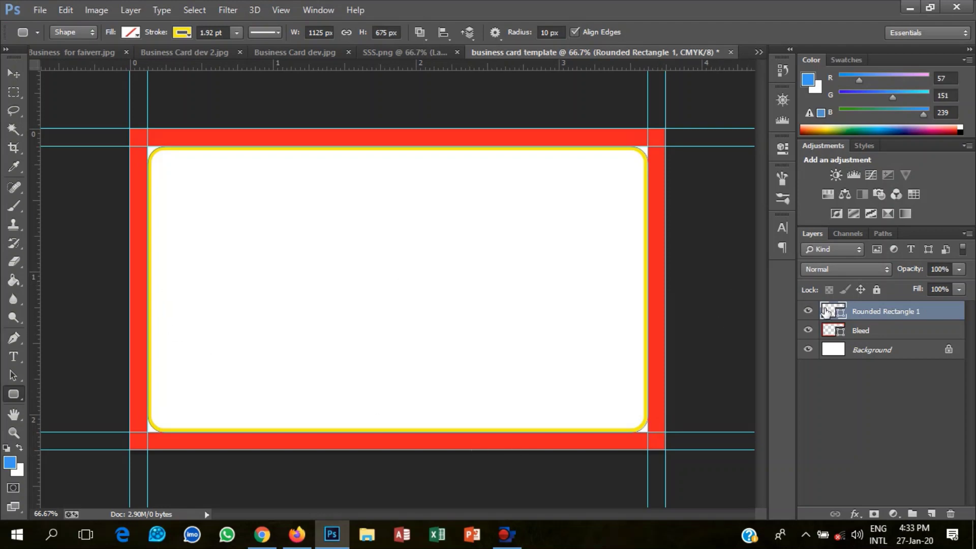
left_click(807, 311)
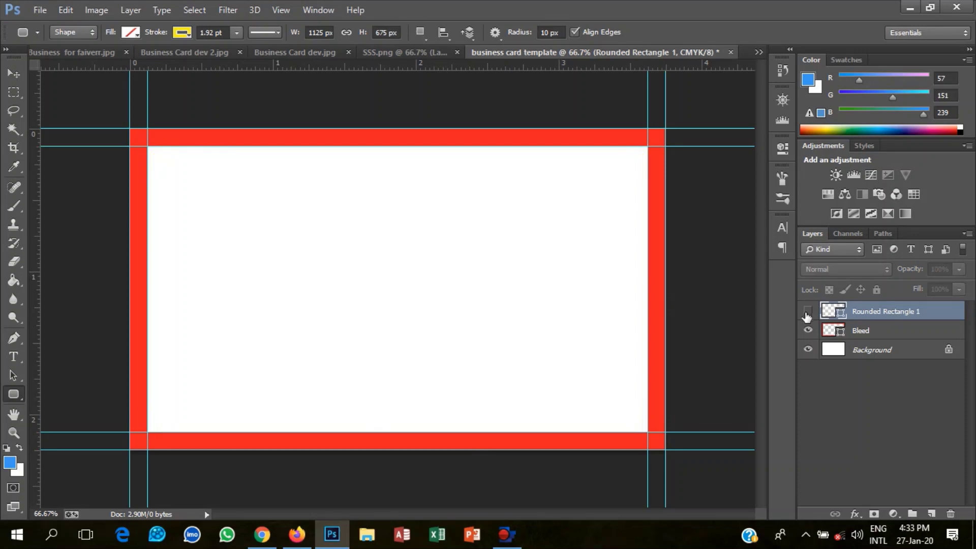
left_click(807, 312)
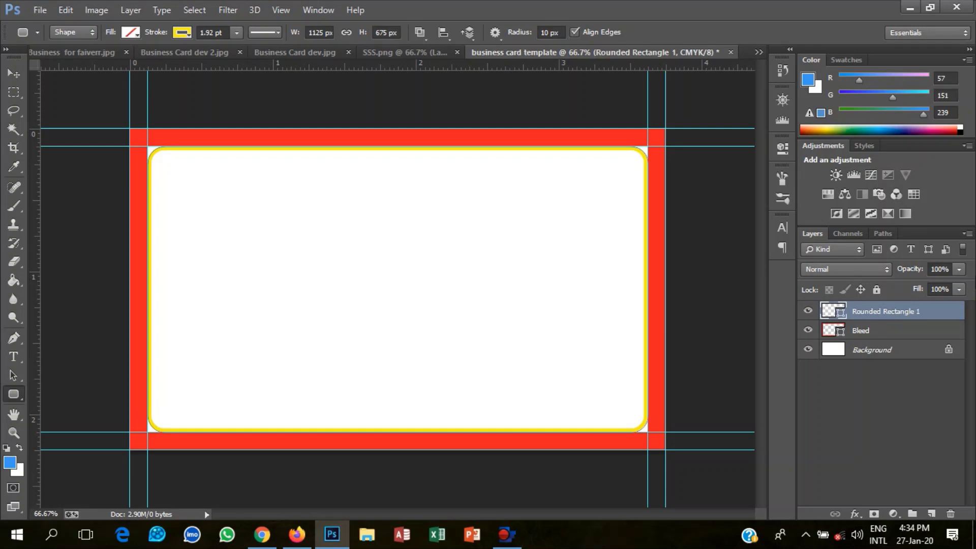
Step: Rename layer 'Rounded Rectangle 1' to 'Rounded', then hide the Rounded and Bleed layers
right_click(923, 312)
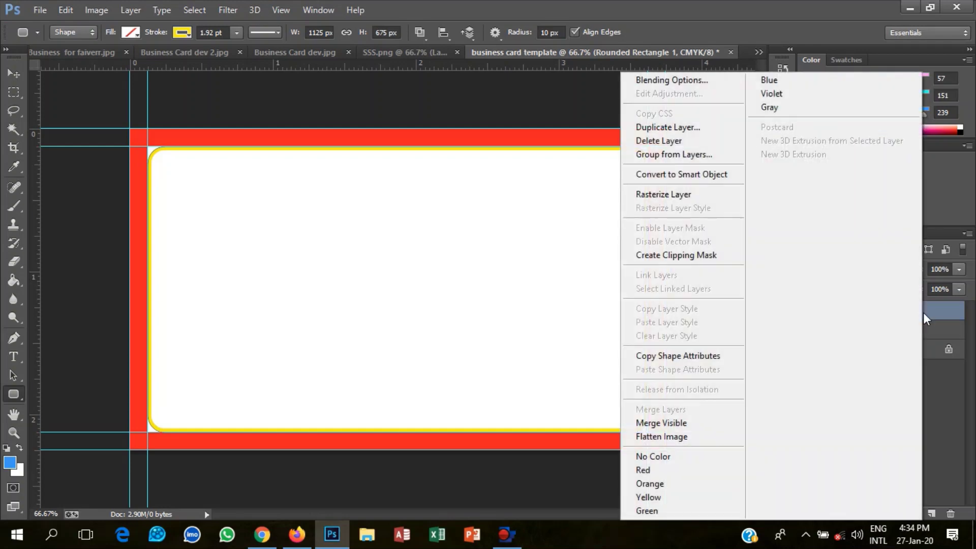
key("Escape")
right_click(922, 312)
key("Escape")
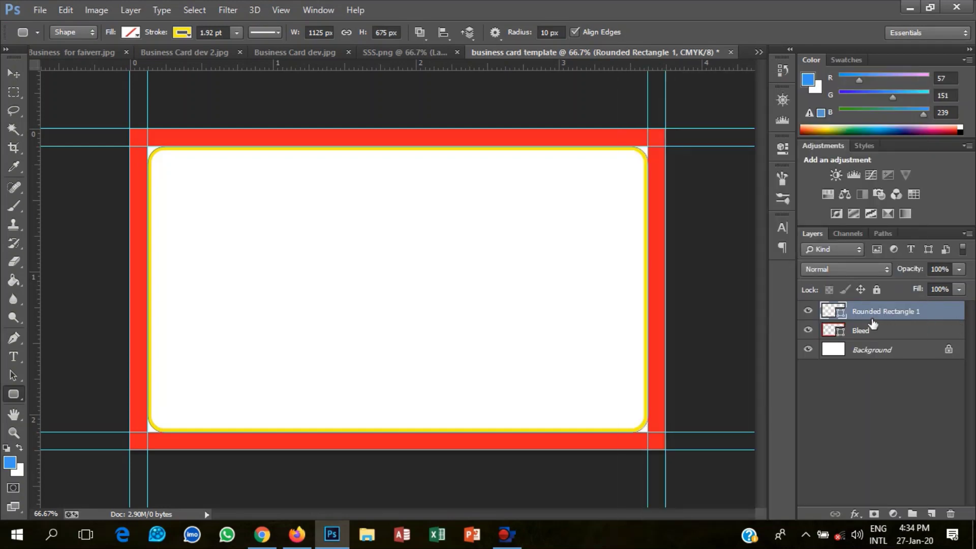
double_click(871, 311)
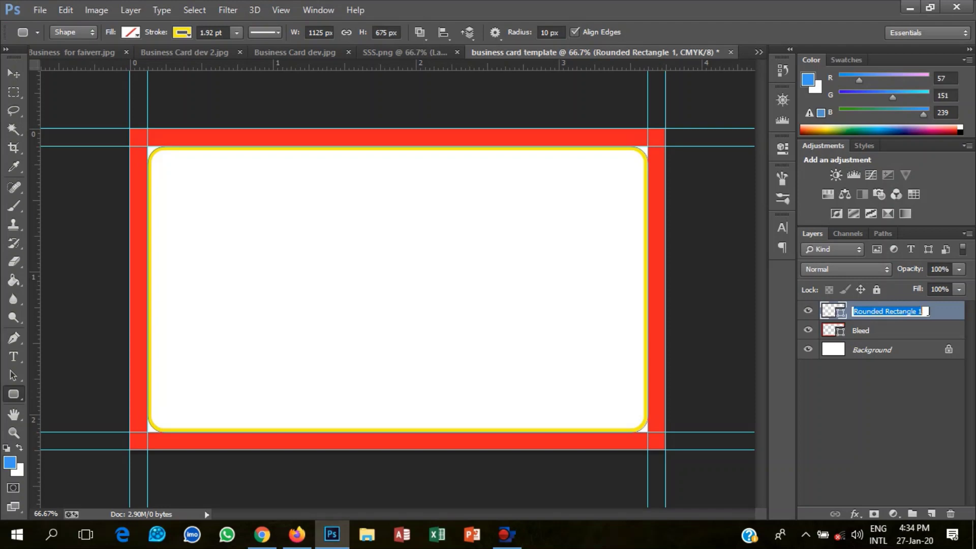
left_click_drag(927, 312, 886, 311)
key("BackSpace")
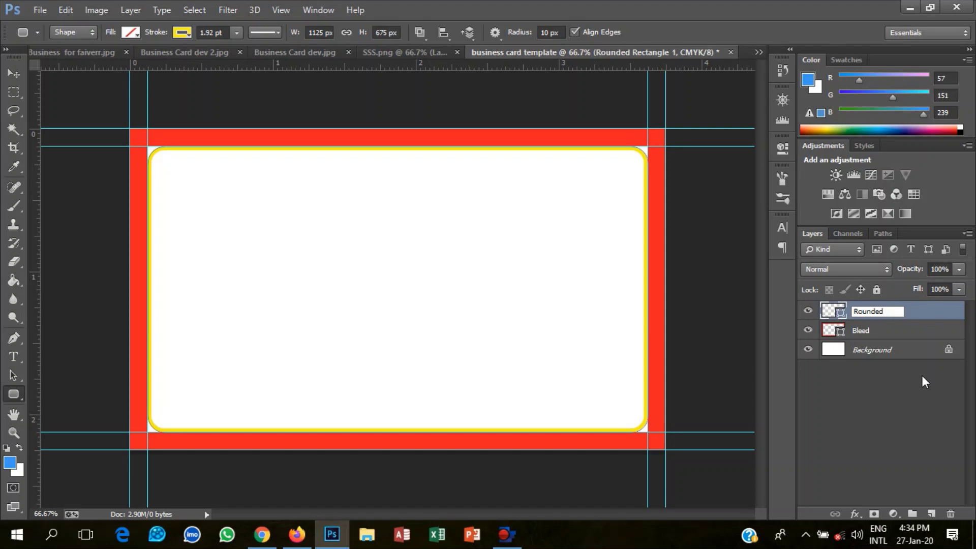
left_click(824, 372)
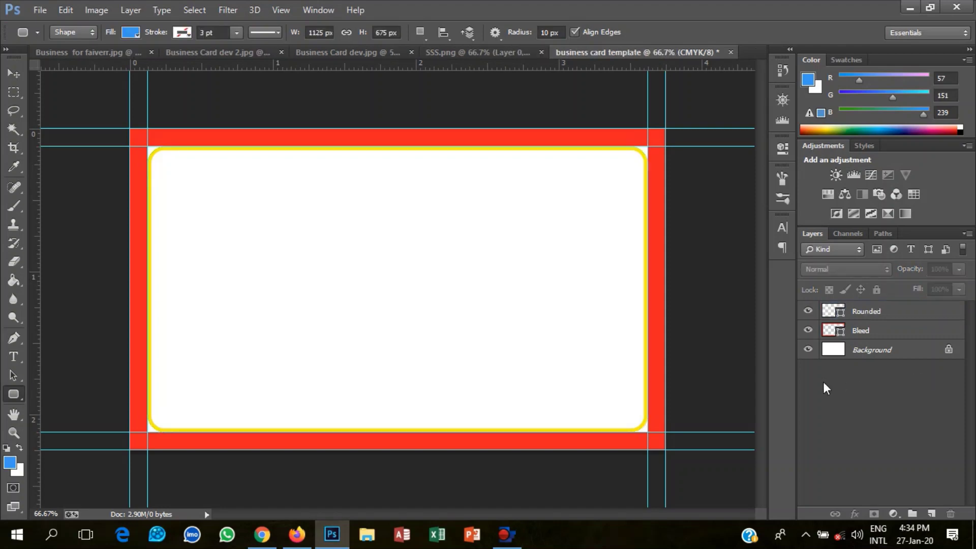
left_click(807, 311)
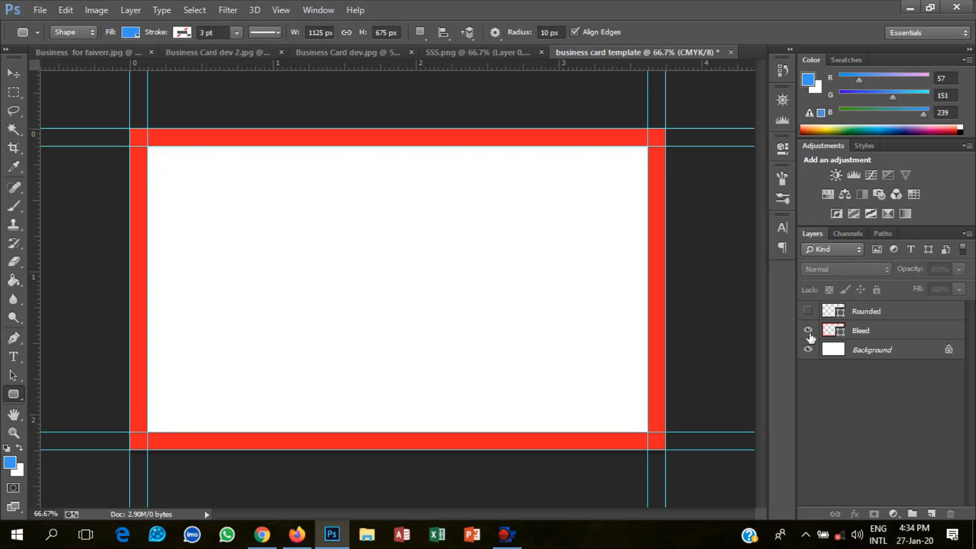
left_click(808, 330)
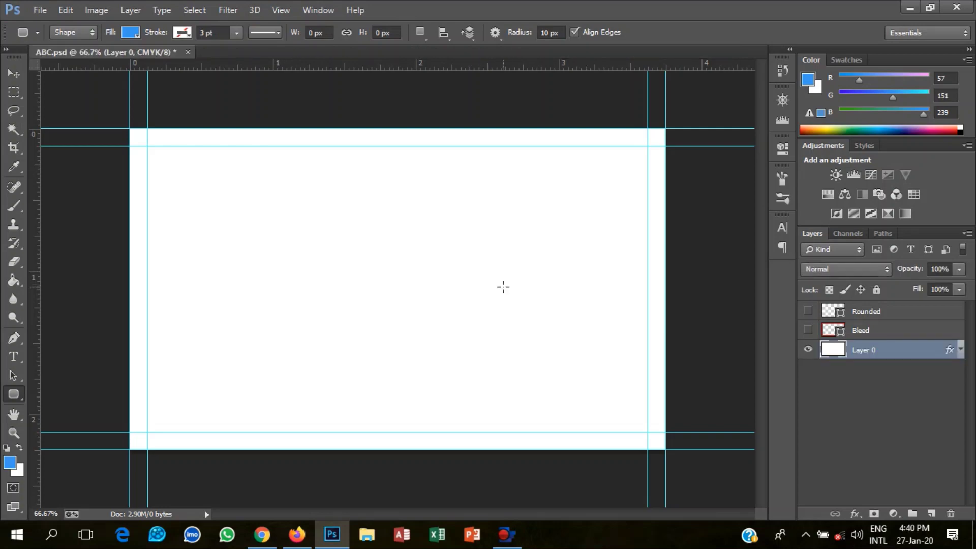
Step: Start Save As and browse to the Desktop's Graphic Design Class folder
left_click(40, 9)
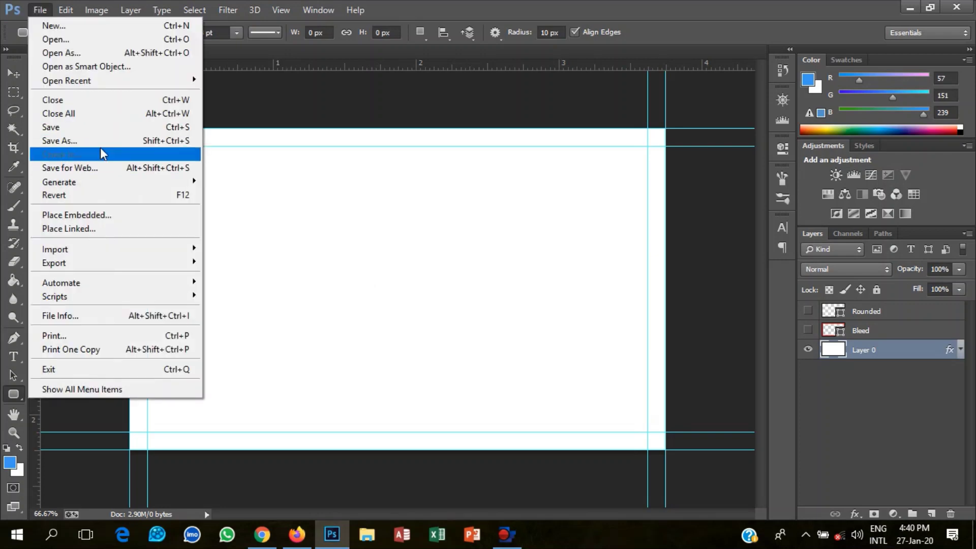
left_click(104, 139)
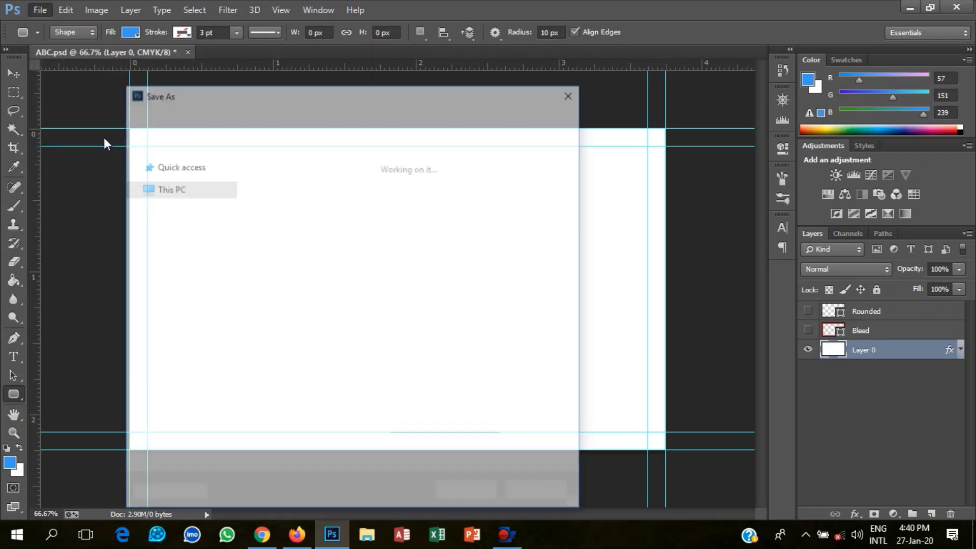
scroll(195, 234, "up", 2)
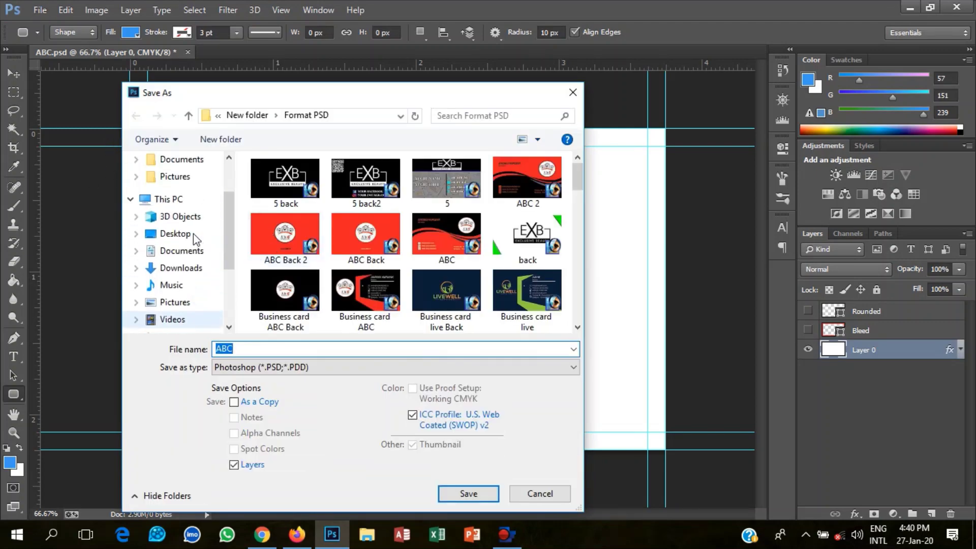
left_click(191, 253)
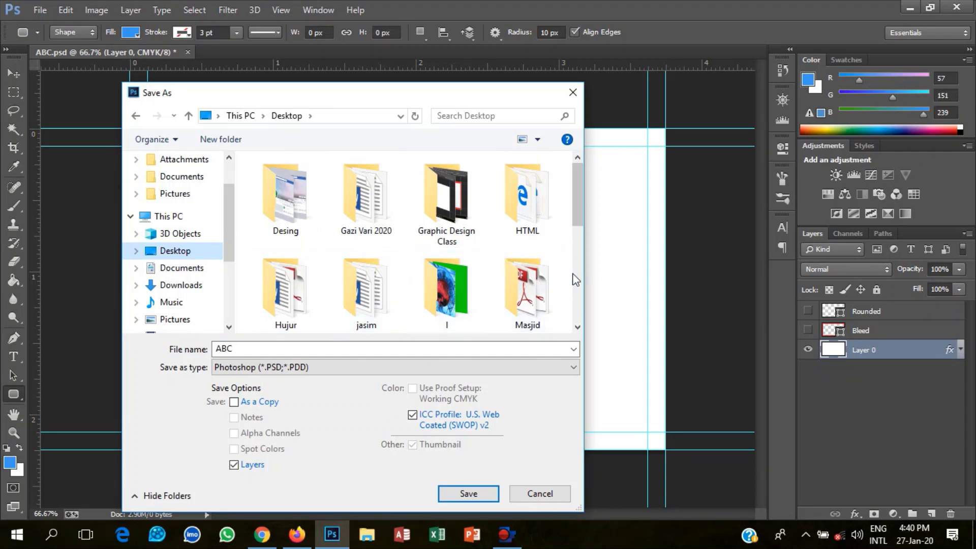
left_click(443, 242)
double_click(442, 239)
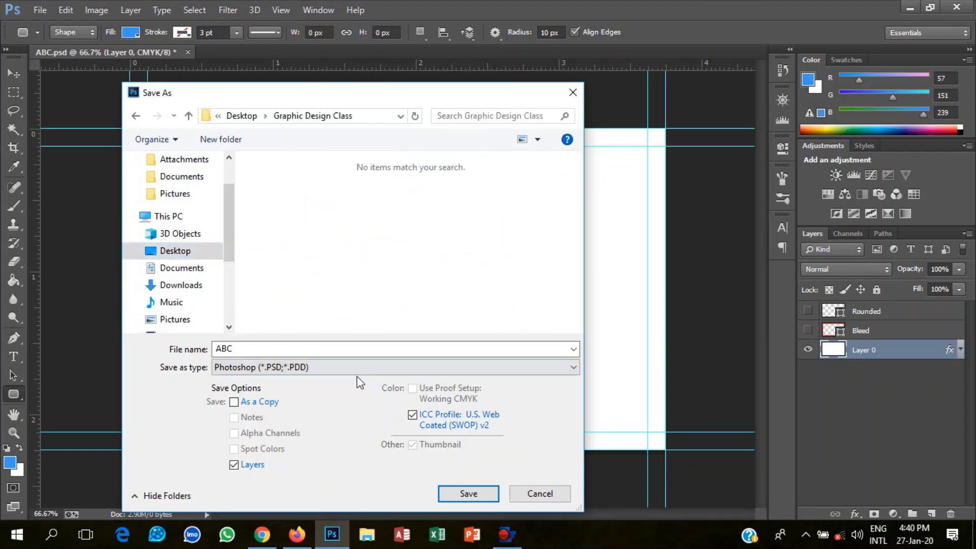
Step: Replace the file name ABC with 'tem'
double_click(329, 349)
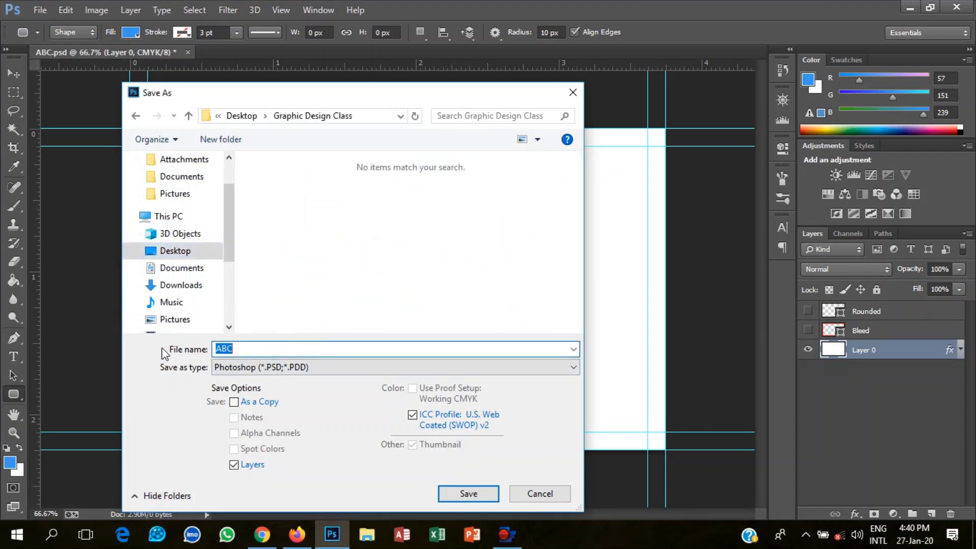
right_click(237, 350)
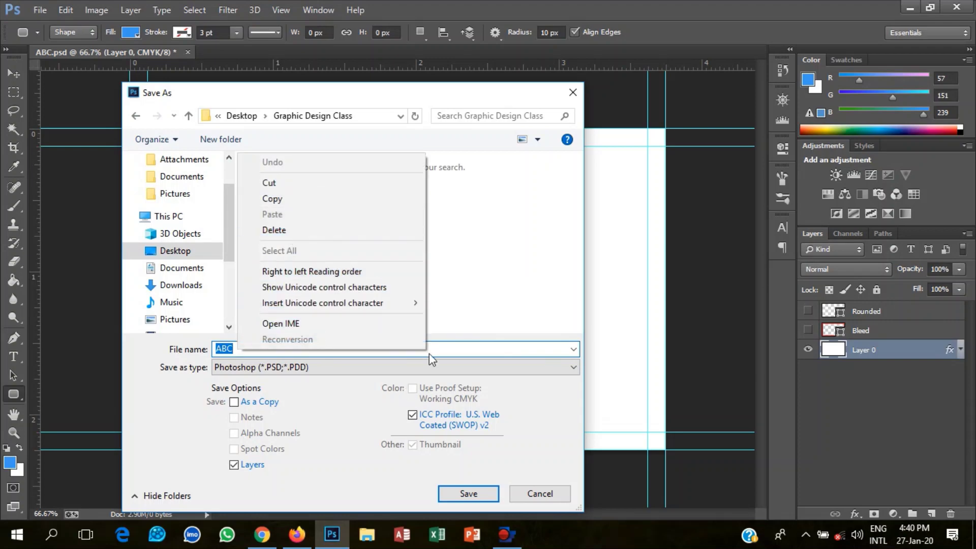
left_click(464, 347)
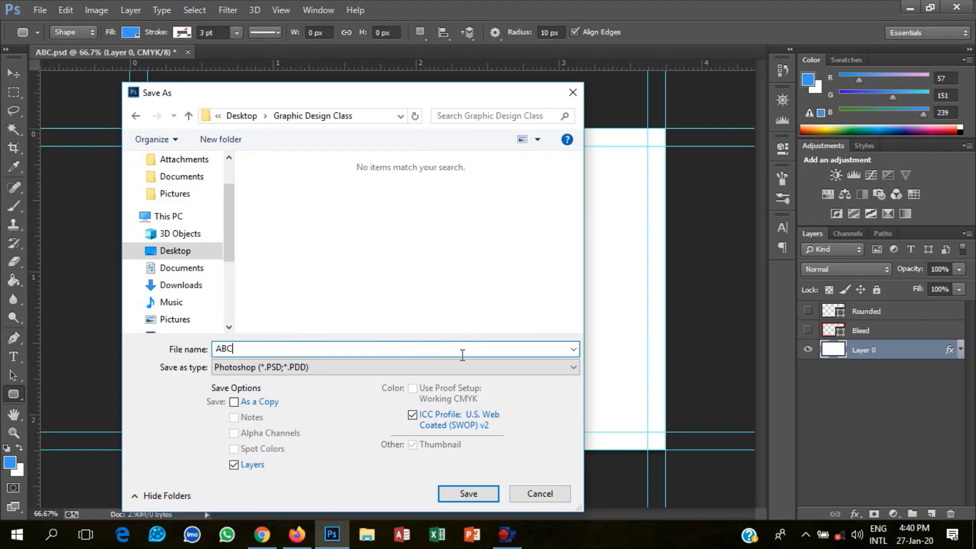
key("BackSpace")
key("BackSpace")
key("BackSpace")
type("t")
type("em")
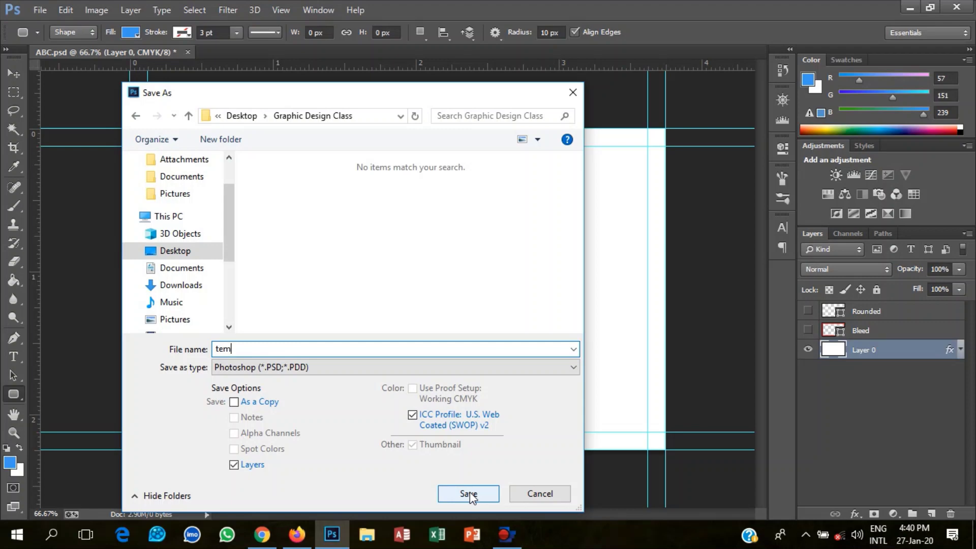
left_click(468, 493)
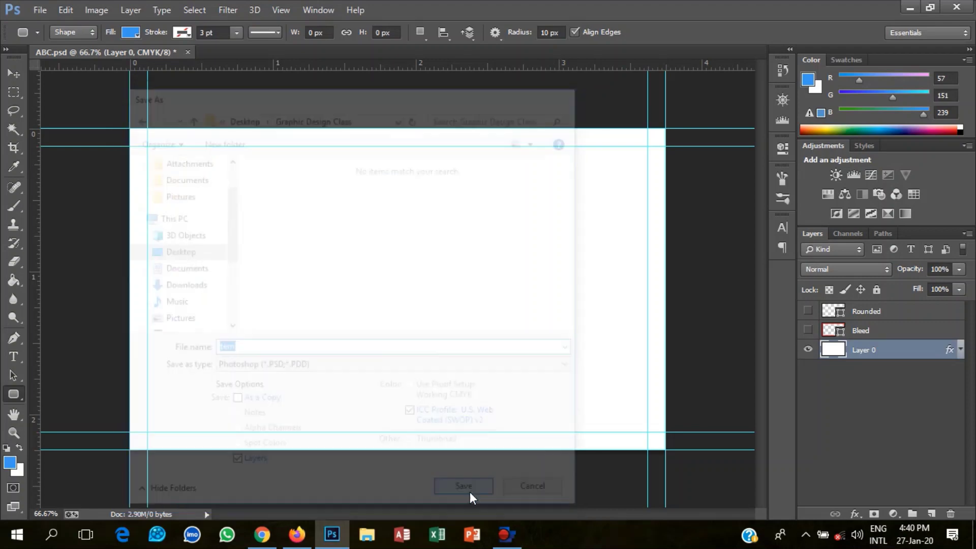